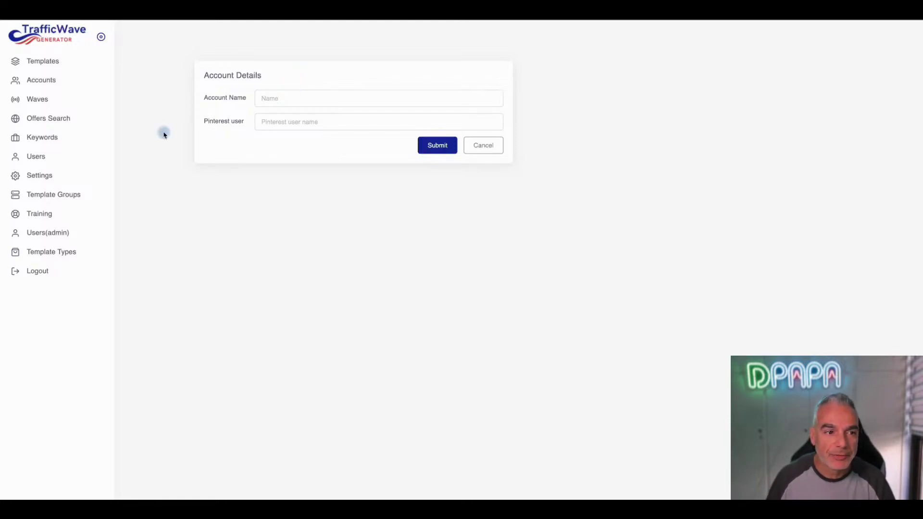
Open the woodworking campaign's pins list from the offer search campaigns.
left_click(66, 120)
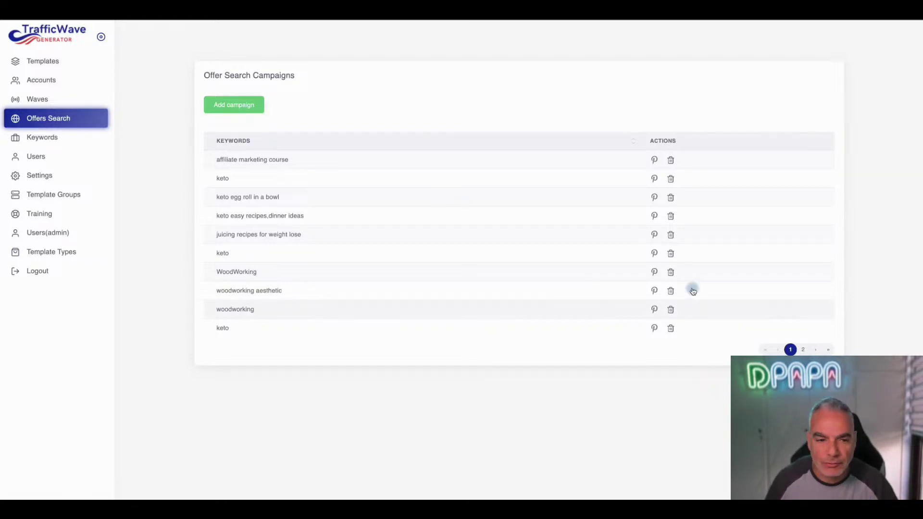
left_click(655, 310)
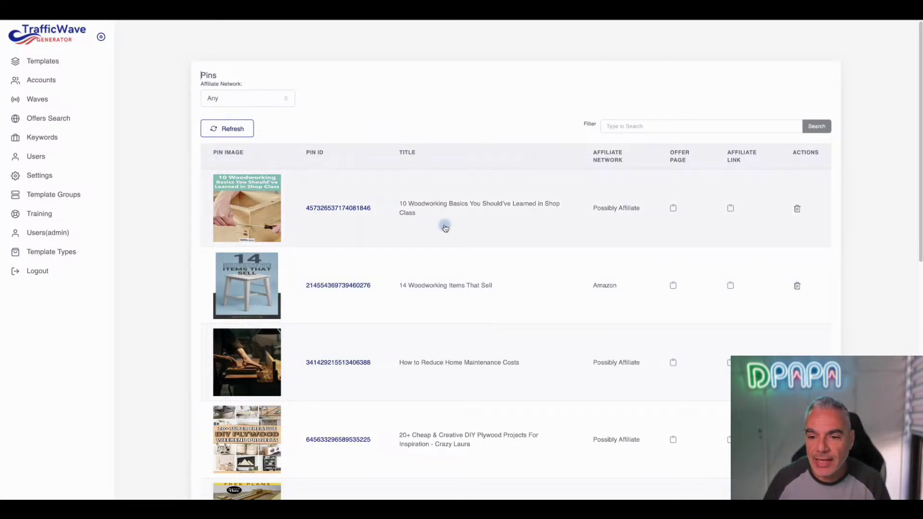
scroll(519, 229, "down", 2)
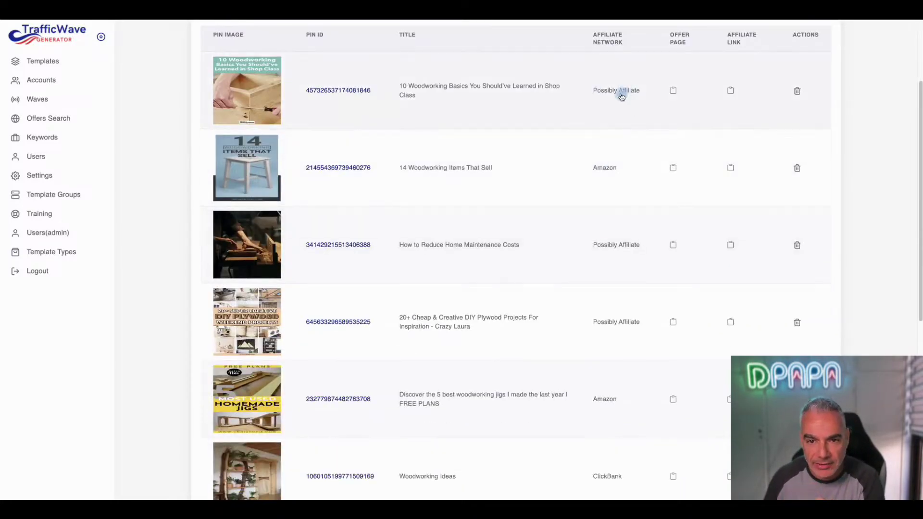
scroll(614, 165, "down", 1)
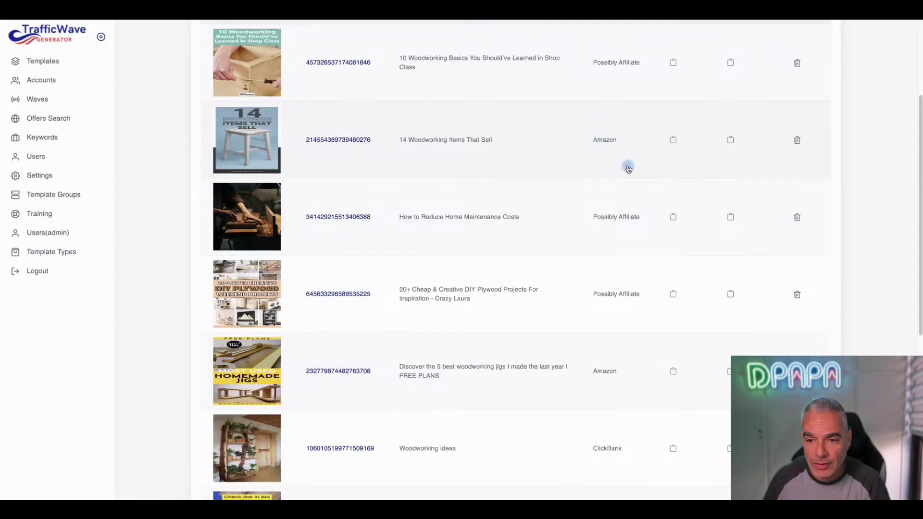
scroll(638, 184, "down", 1)
scroll(639, 189, "down", 2)
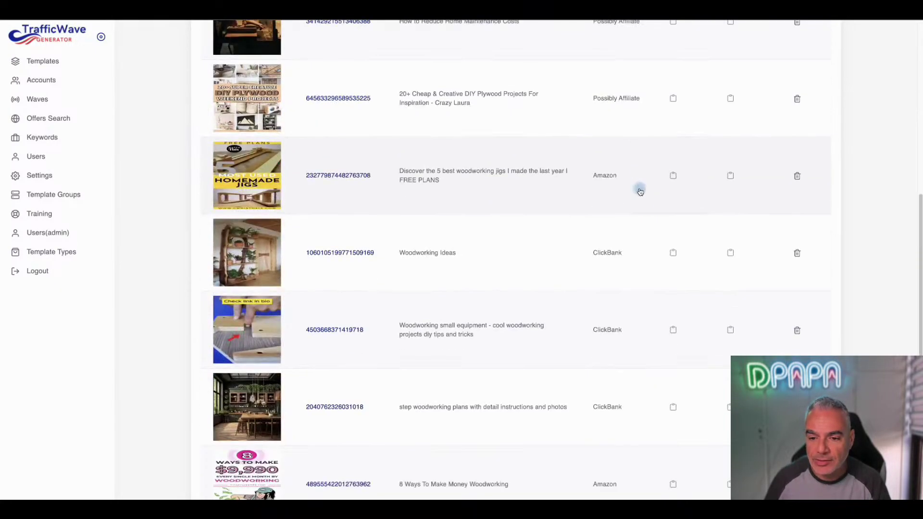
scroll(620, 206, "down", 1)
scroll(624, 203, "down", 1)
scroll(625, 206, "down", 1)
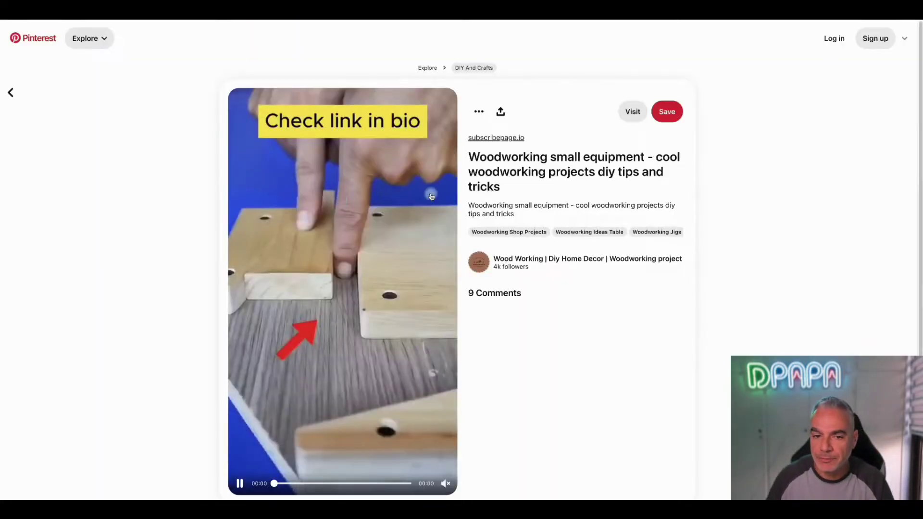
scroll(391, 257, "down", 1)
scroll(390, 257, "down", 2)
scroll(368, 227, "down", 1)
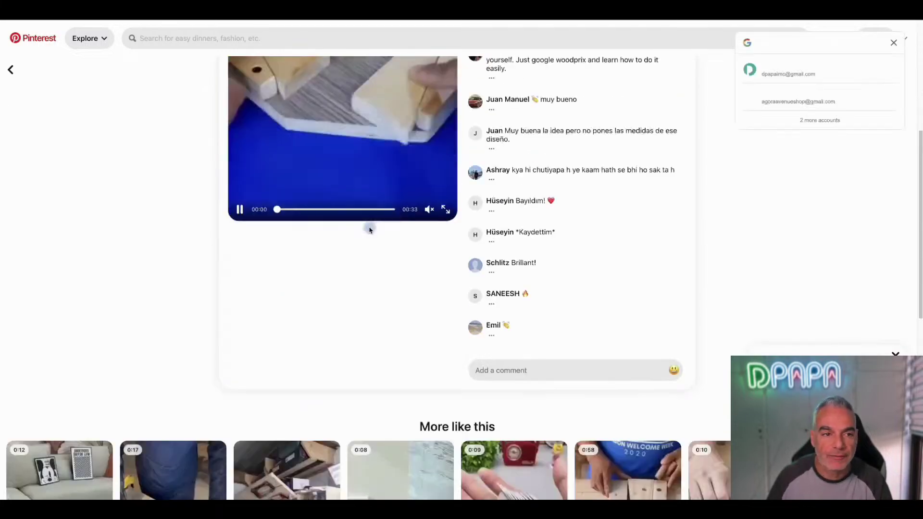
scroll(96, 82, "up", 5)
scroll(387, 268, "down", 4)
scroll(388, 267, "down", 5)
scroll(397, 277, "down", 4)
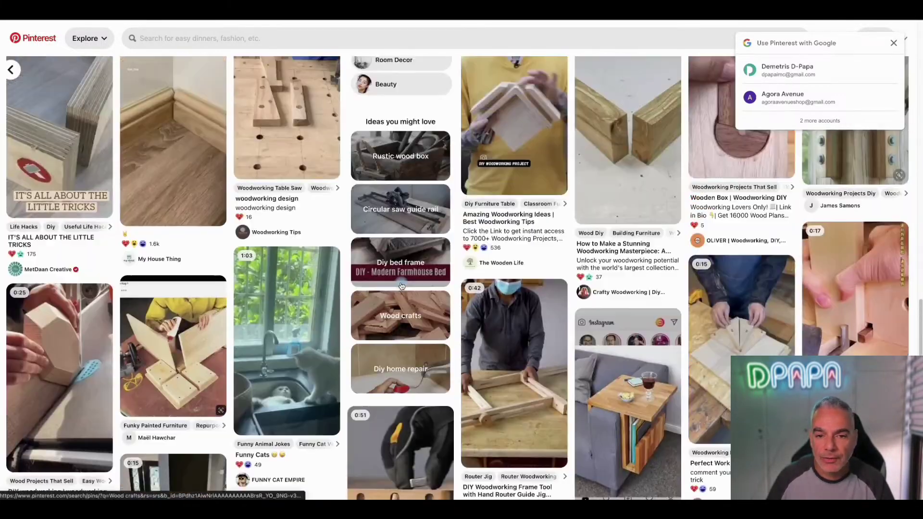
scroll(402, 283, "up", 4)
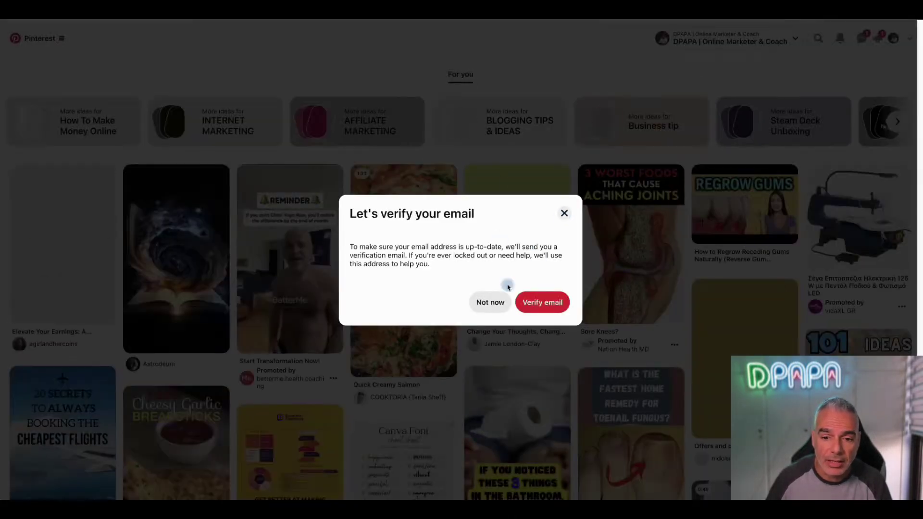
Dismiss Pinterest's 'Let's verify your email' prompt with Not now.
left_click(490, 302)
left_click(490, 302)
mouse_move(513, 245)
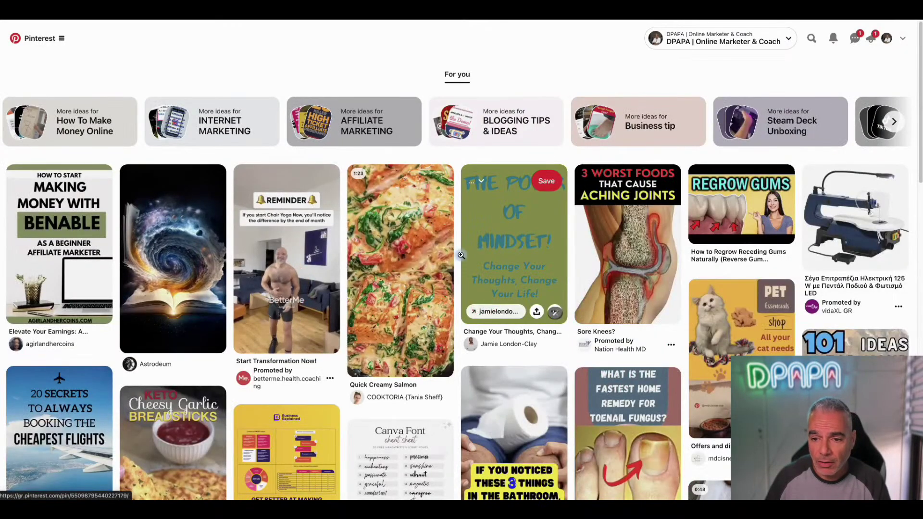
scroll(63, 152, "down", 2)
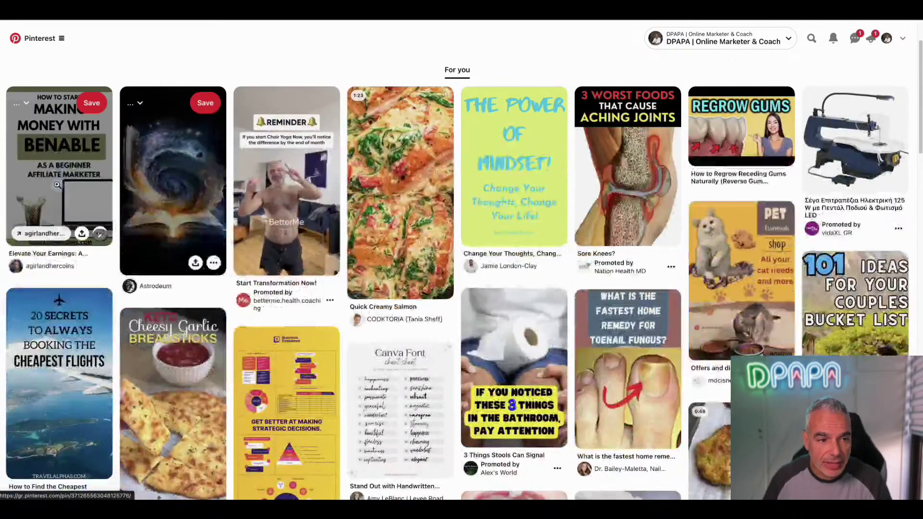
scroll(64, 151, "down", 2)
scroll(288, 217, "down", 3)
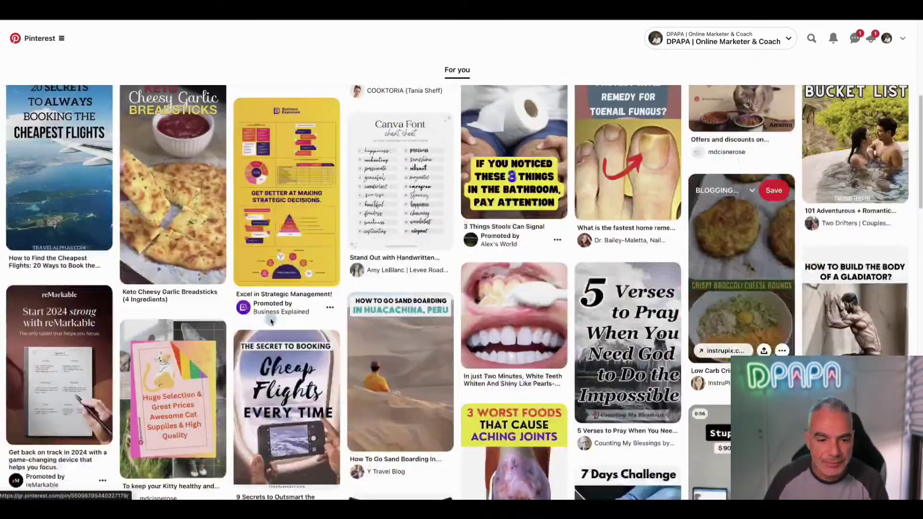
scroll(528, 306, "down", 6)
scroll(528, 306, "up", 10)
scroll(528, 305, "up", 3)
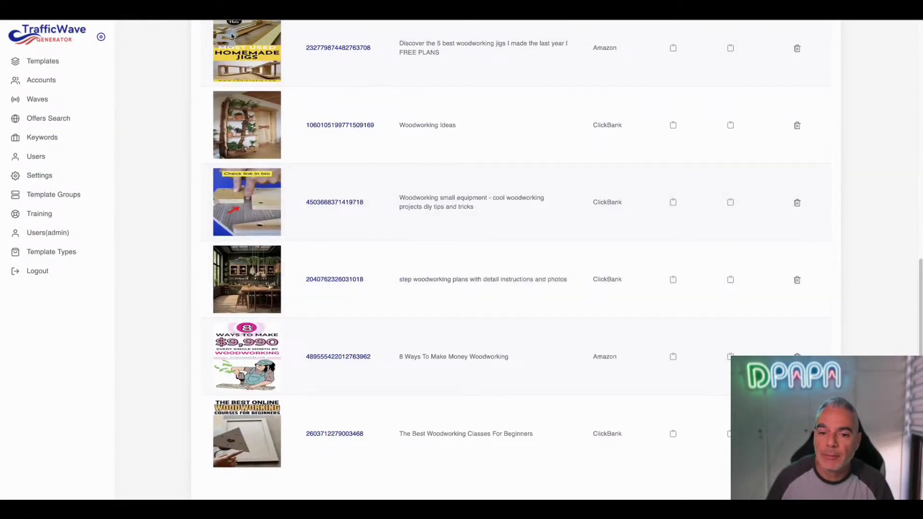
Open a ClickBank pin's affiliate link to view the 16,000 Woodworking Plans page, then close it.
left_click(730, 202)
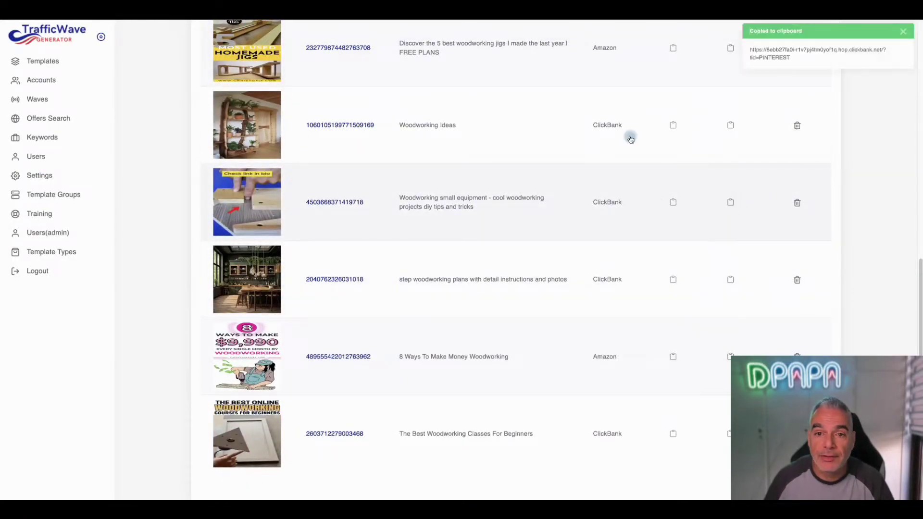
key("ctrl+t")
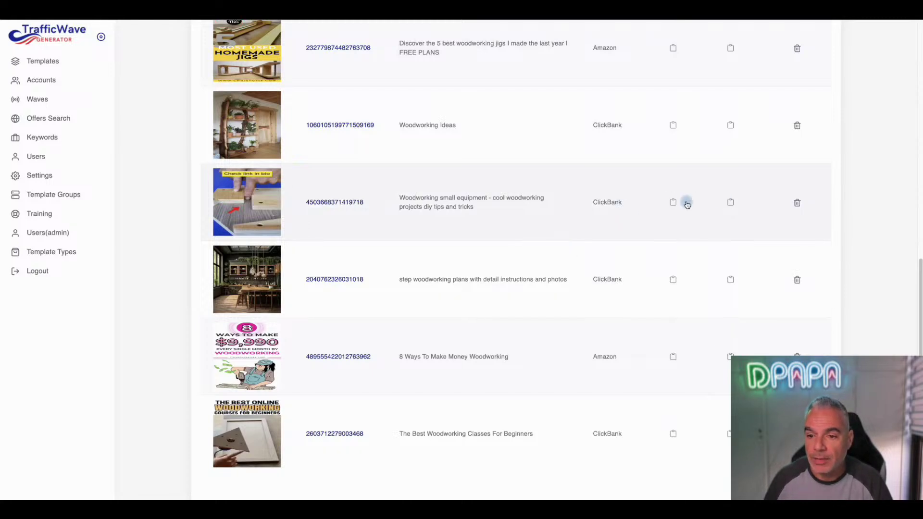
left_click(676, 203)
key("ctrl+t")
key("ctrl+v")
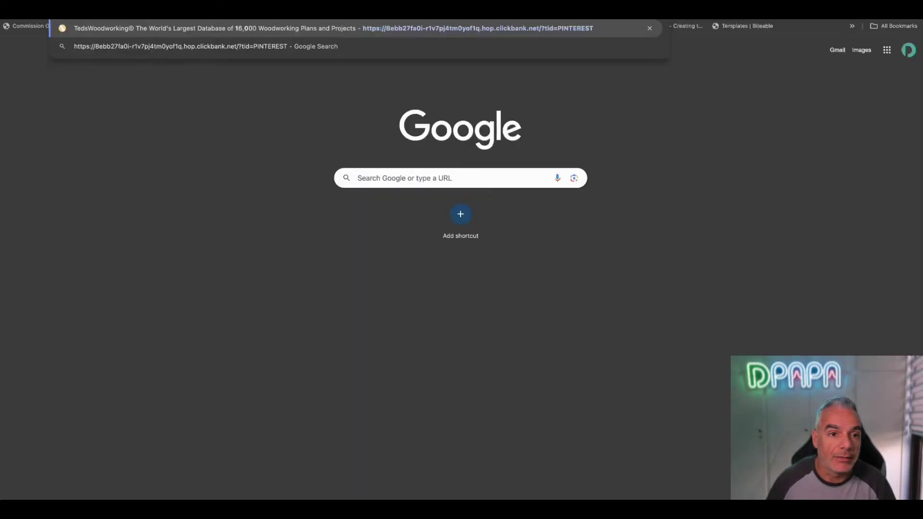
key("Return")
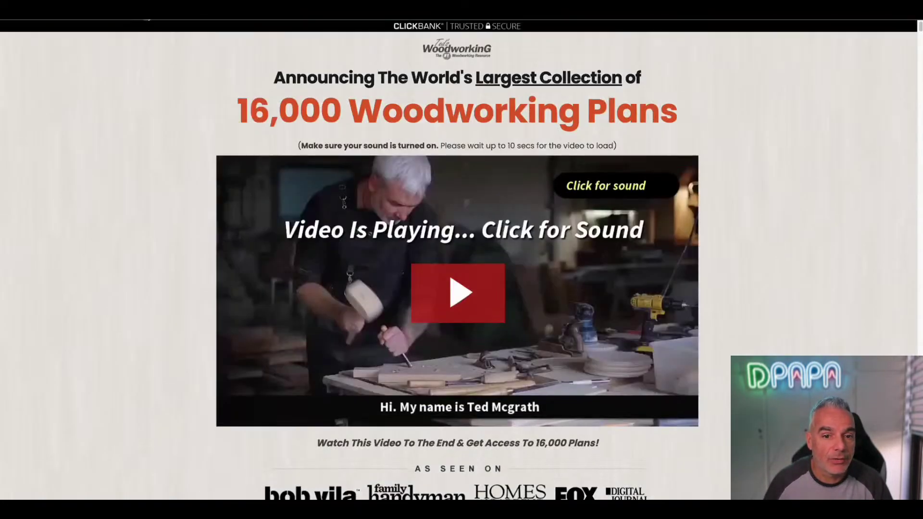
key("ctrl+w")
scroll(528, 251, "up", 3)
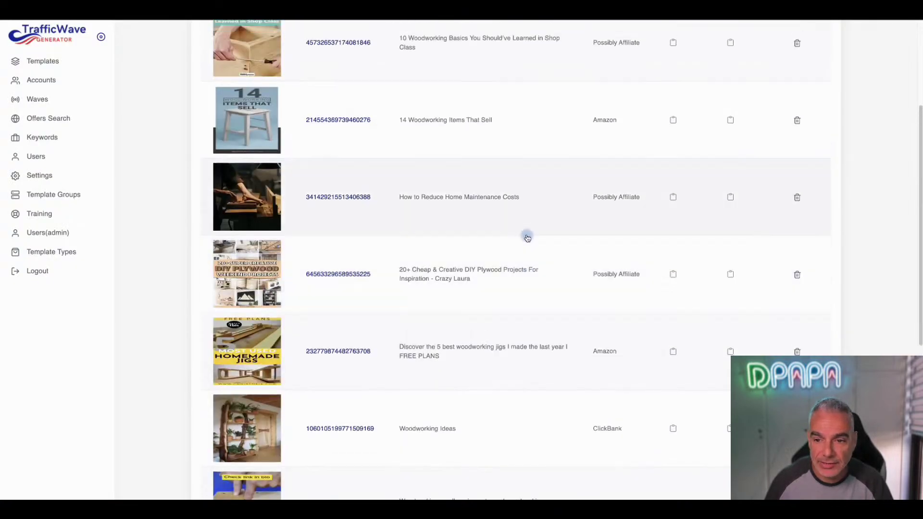
scroll(525, 237, "up", 3)
Copy the first pin's offer page link and open a new tab for it.
left_click(672, 209)
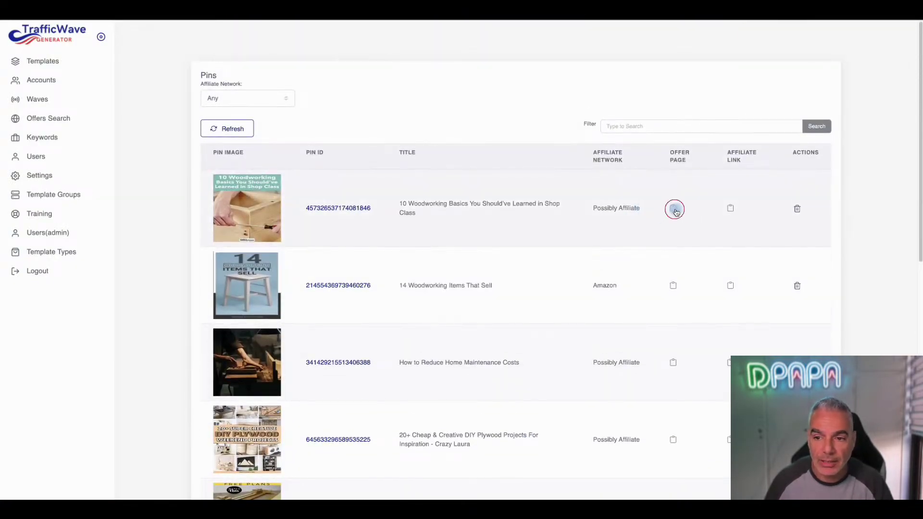
key("ctrl+t")
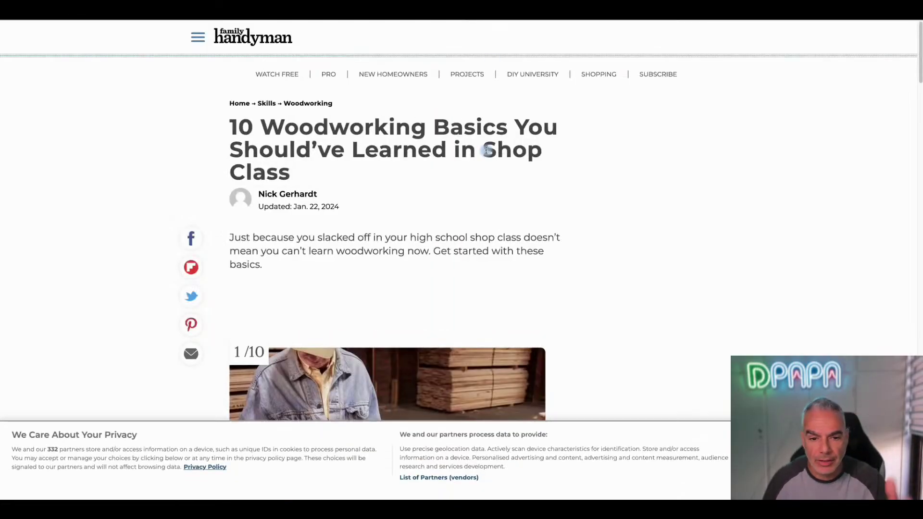
scroll(487, 152, "down", 4)
scroll(487, 151, "down", 5)
scroll(486, 150, "down", 5)
scroll(487, 151, "up", 1)
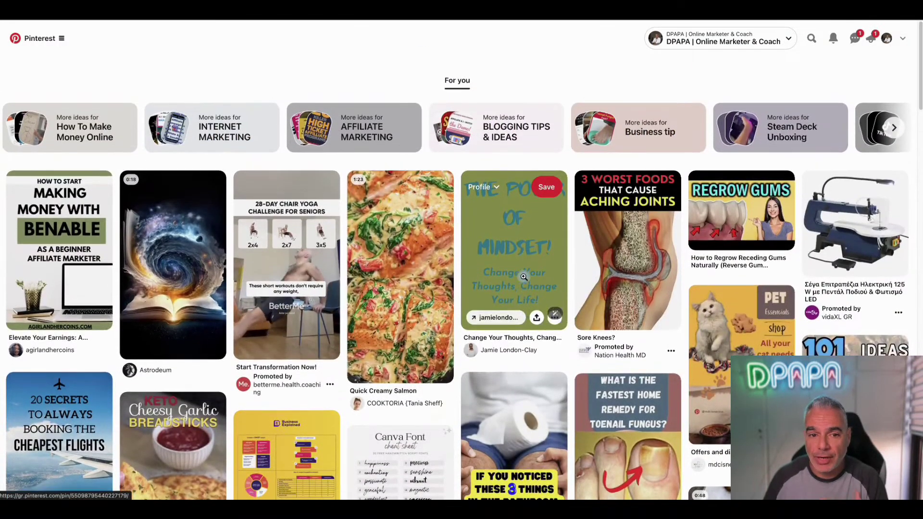
scroll(490, 274, "down", 5)
scroll(437, 258, "down", 2)
scroll(437, 258, "up", 3)
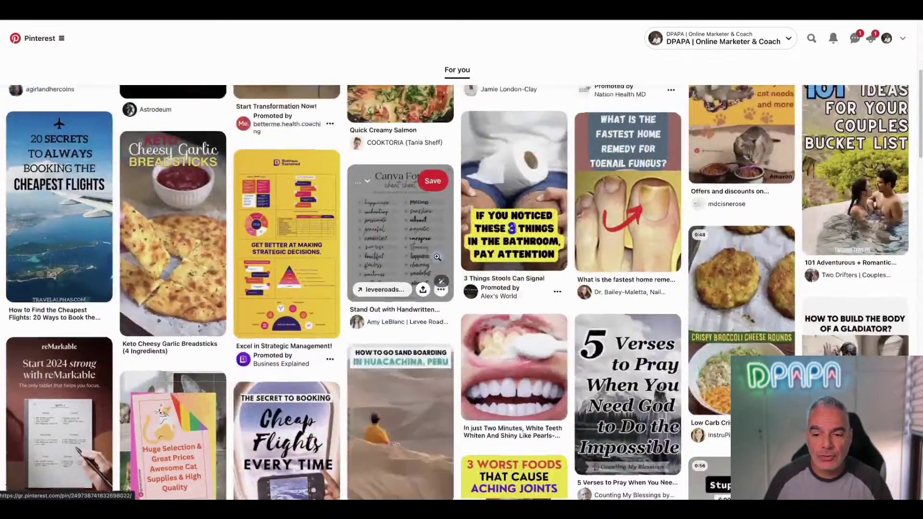
scroll(437, 258, "up", 2)
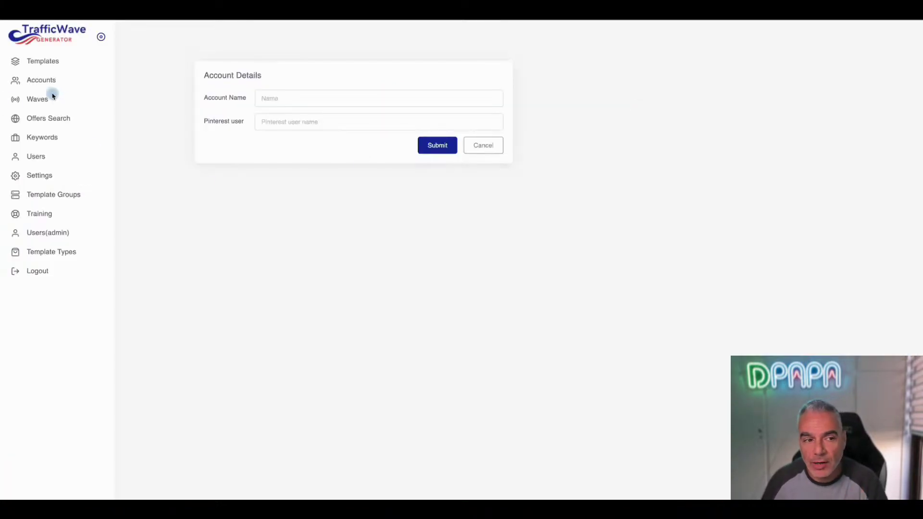
Create a new wave named Woodworking.
left_click(45, 101)
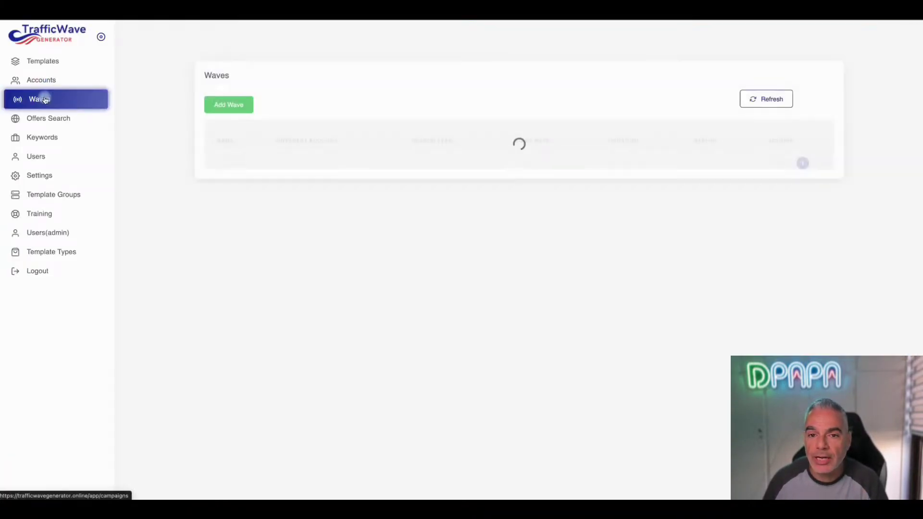
left_click(245, 106)
left_click(345, 98)
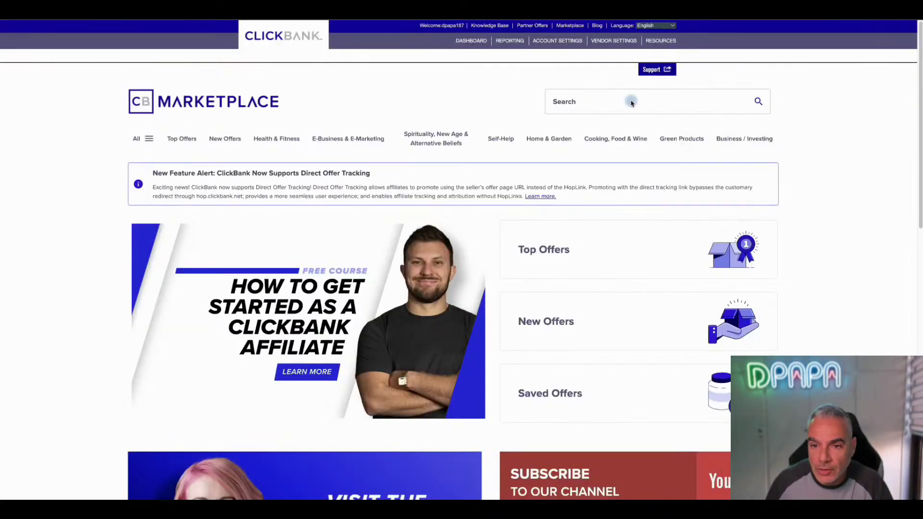
left_click(617, 103)
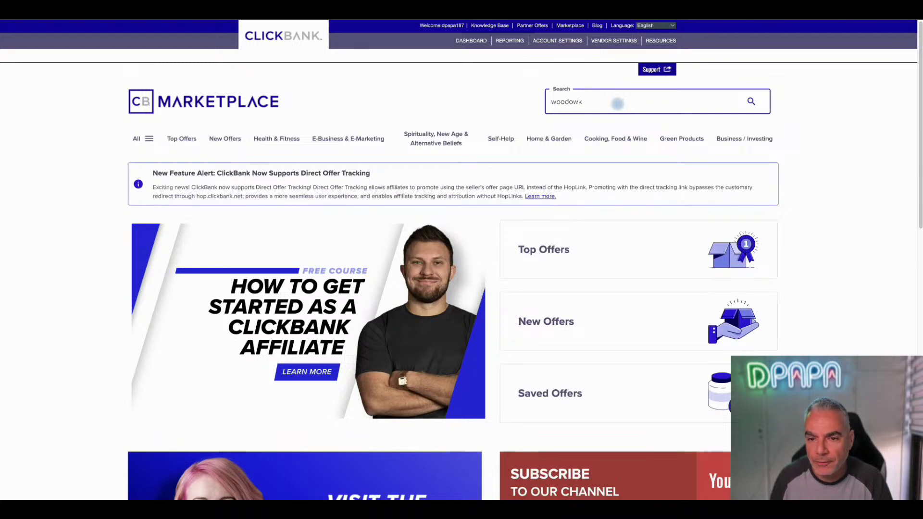
type("ing")
Search 'woodwork' and create and copy a TedsWoodworking HopLink with tracking ID 'pinterest'.
key("Return")
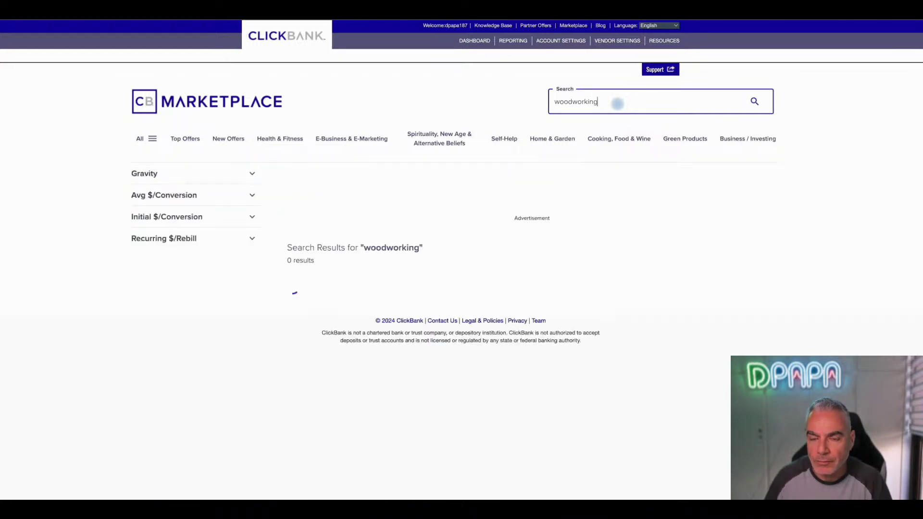
scroll(429, 314, "down", 2)
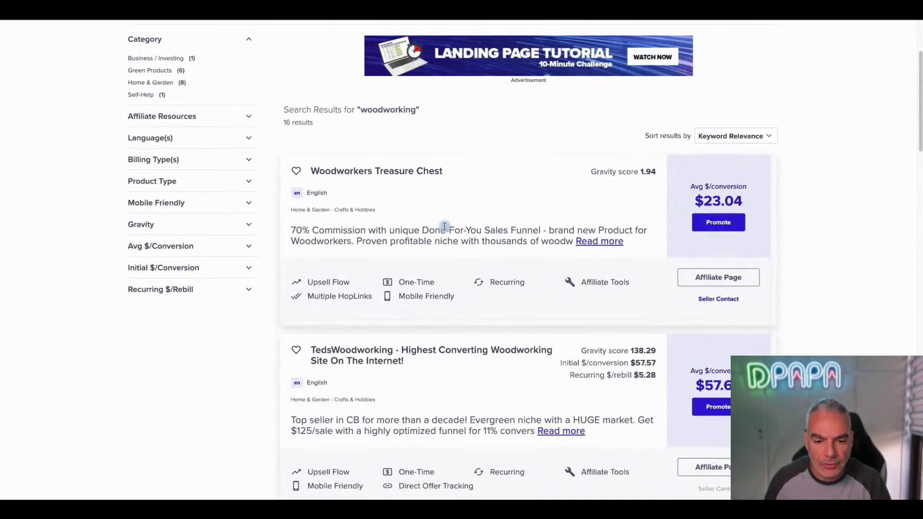
scroll(433, 260, "down", 1)
scroll(382, 281, "down", 1)
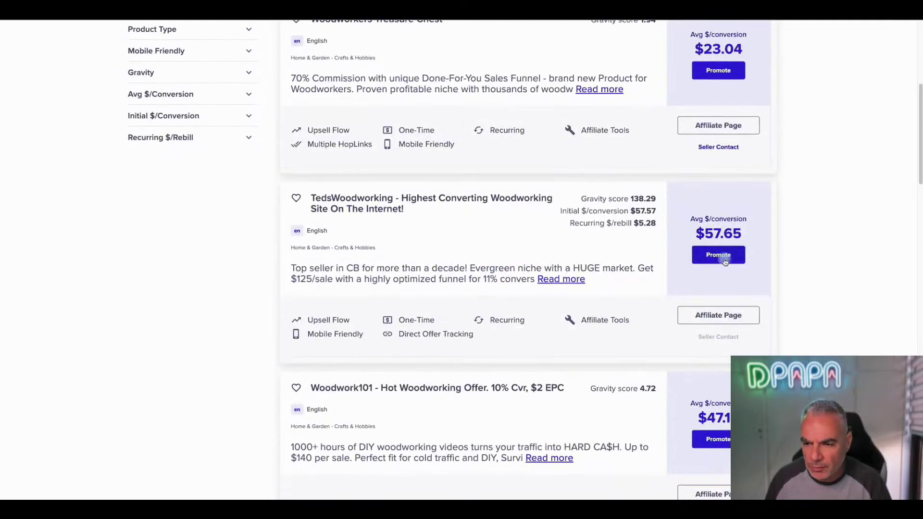
left_click(724, 258)
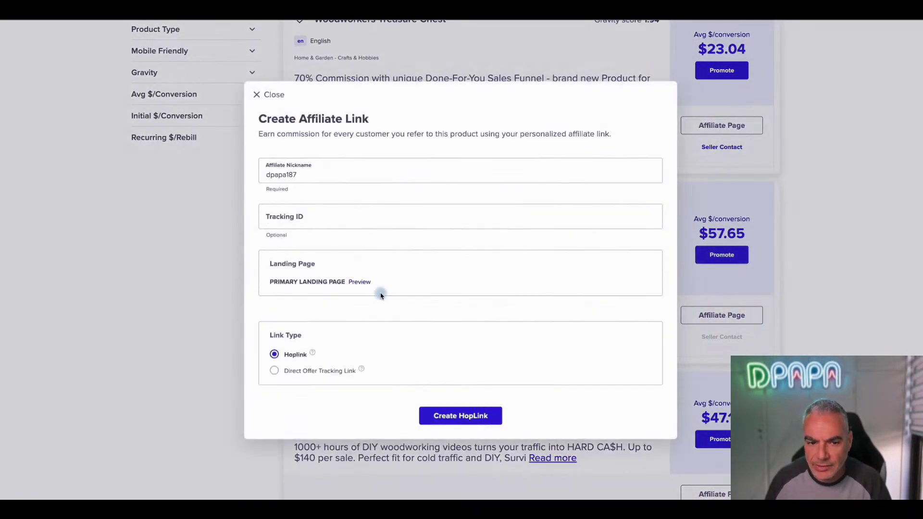
left_click(334, 219)
type("erest")
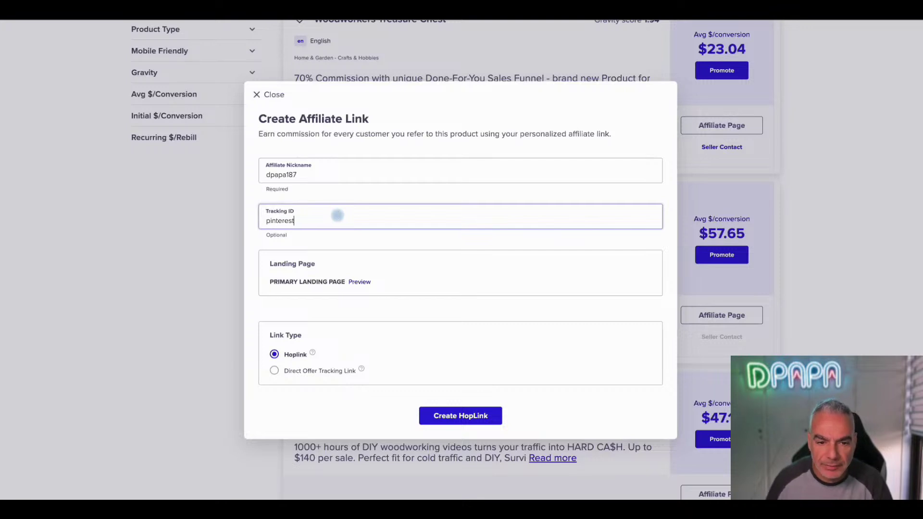
left_click(461, 417)
left_click(648, 436)
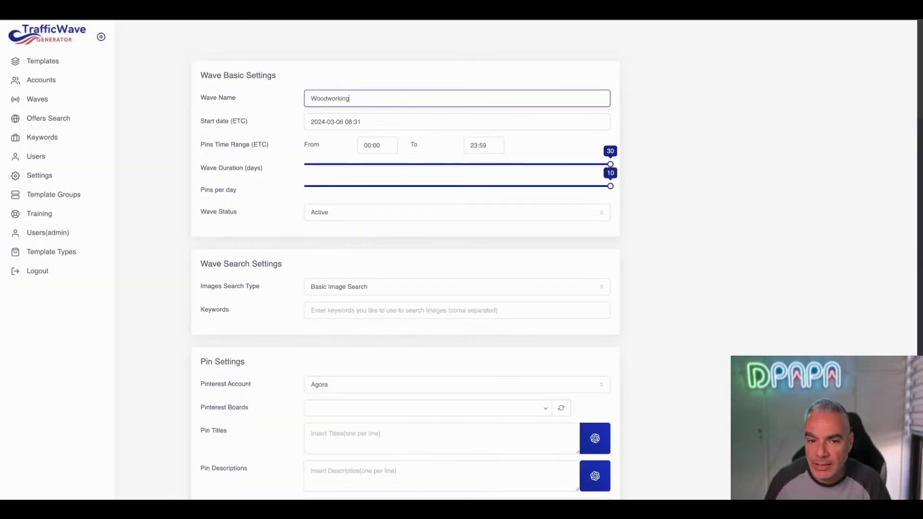
scroll(607, 298, "down", 2)
scroll(607, 297, "down", 3)
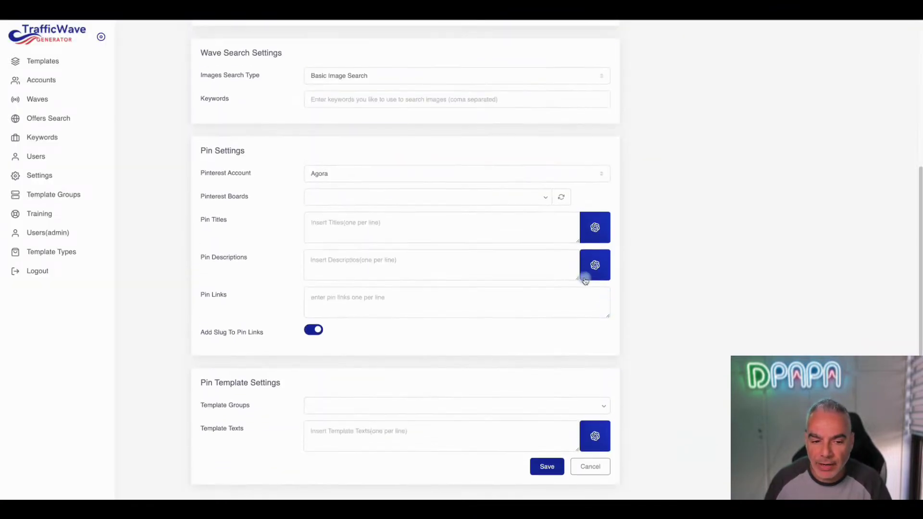
scroll(582, 276, "up", 5)
scroll(582, 276, "down", 3)
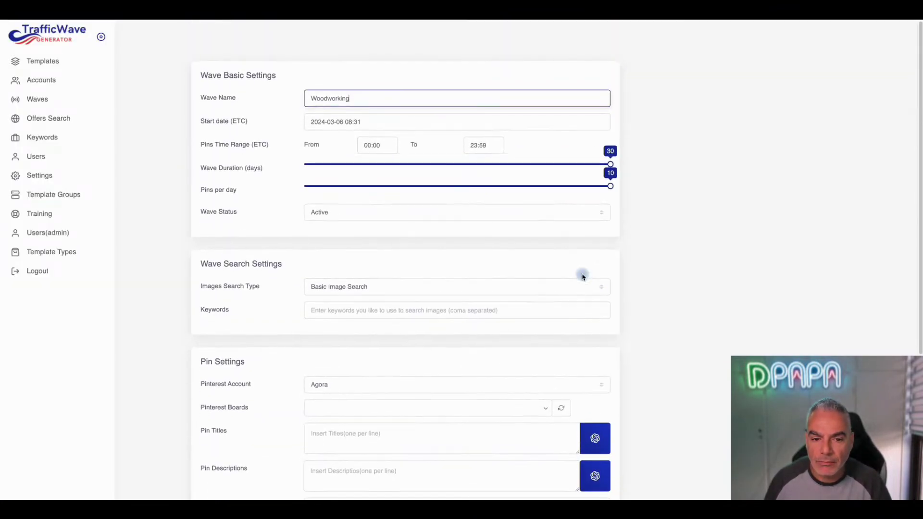
scroll(581, 273, "up", 2)
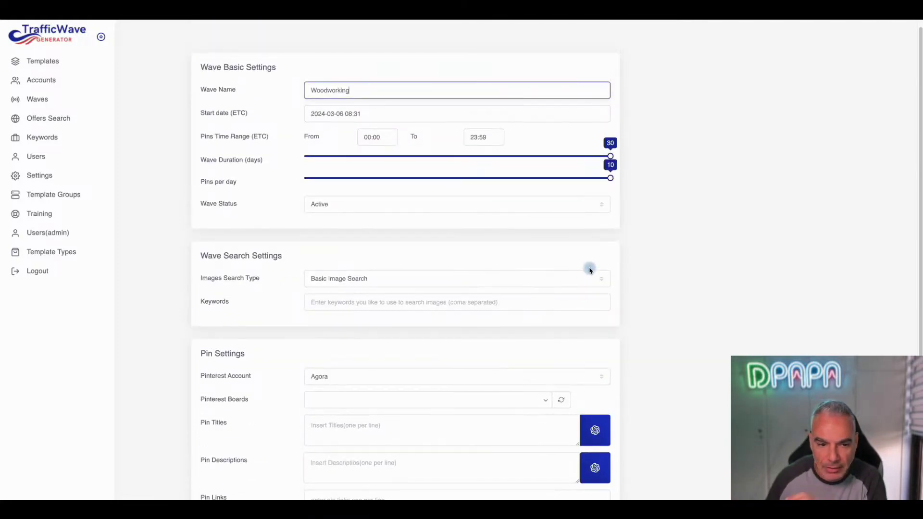
scroll(504, 256, "down", 1)
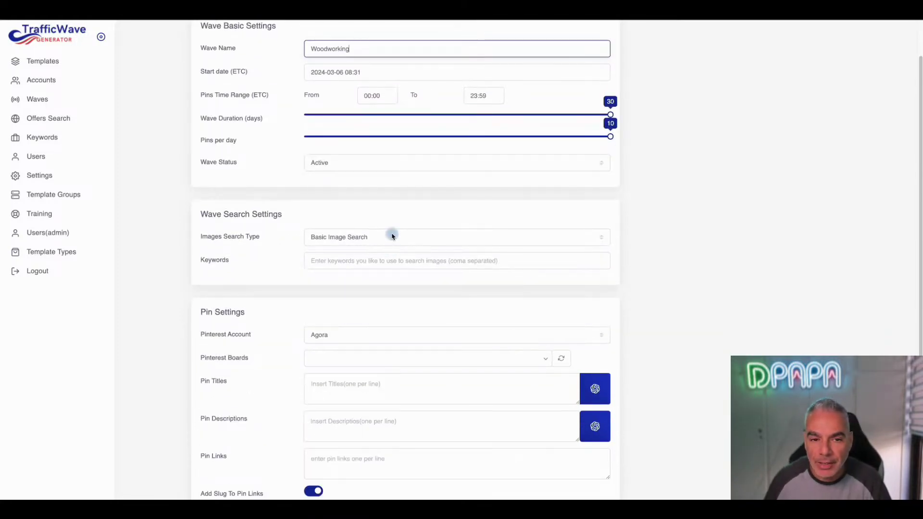
scroll(389, 224, "up", 2)
scroll(346, 145, "down", 1)
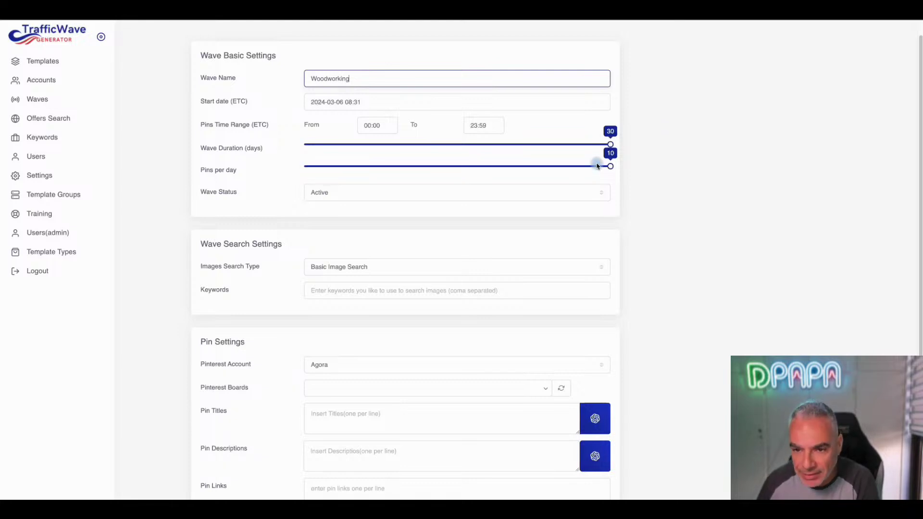
scroll(427, 152, "down", 2)
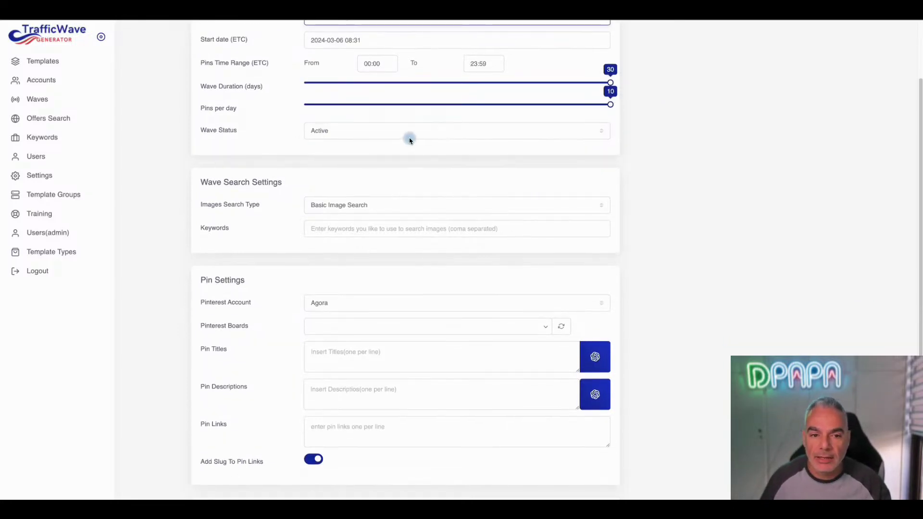
scroll(409, 140, "down", 2)
Check the Images search type and begin typing 'woodworking' as the image keywords.
left_click(455, 156)
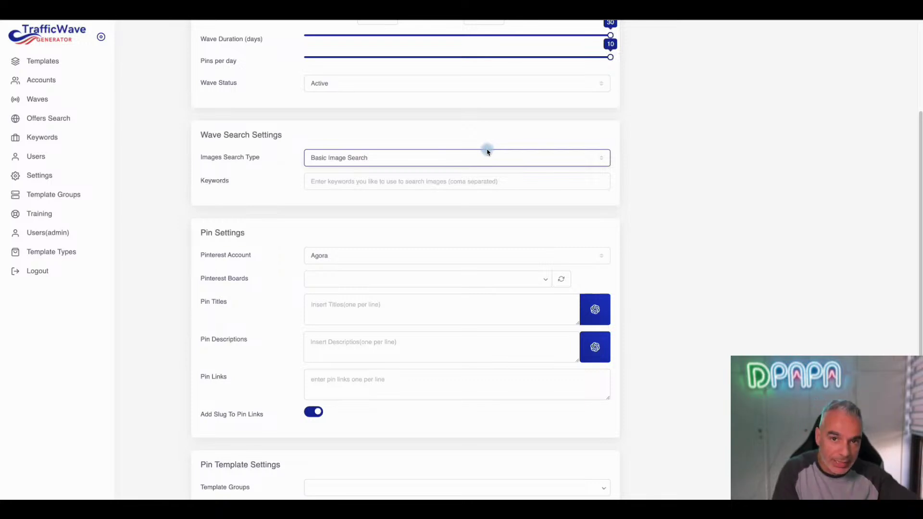
scroll(461, 173, "down", 1)
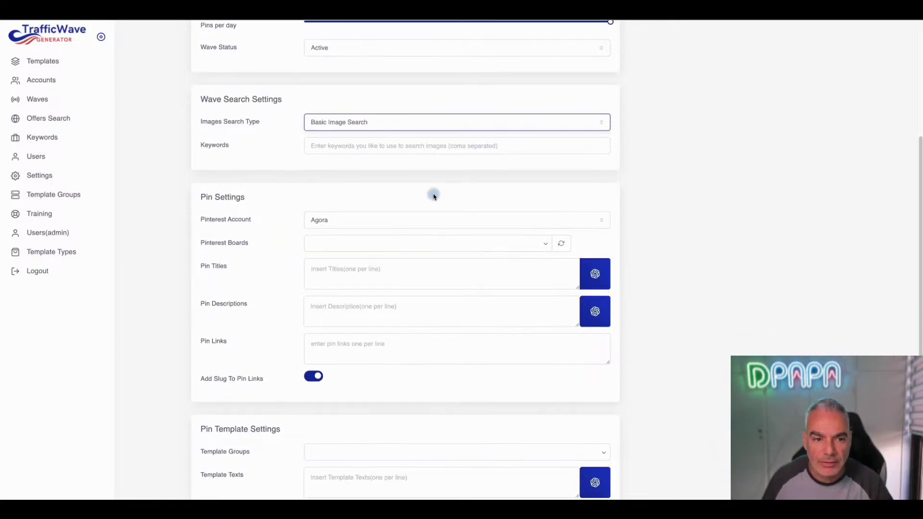
left_click(389, 146)
type("wo")
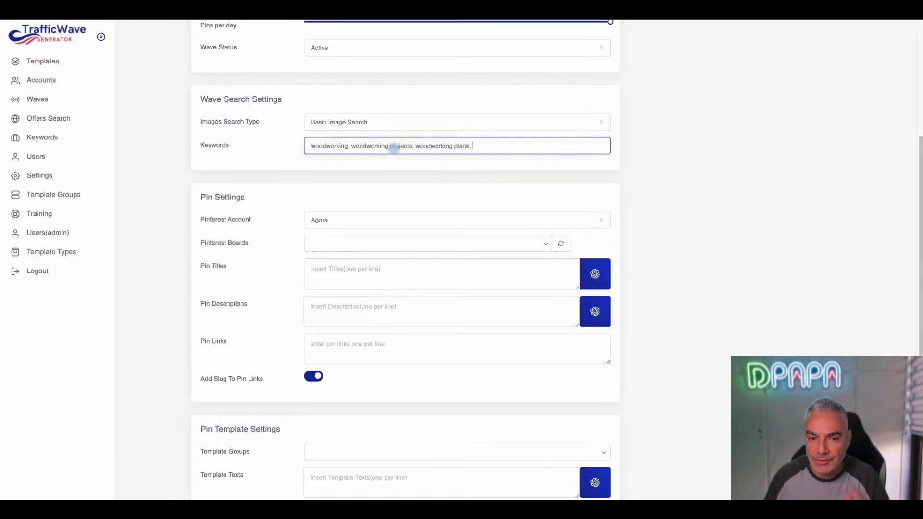
scroll(449, 202, "down", 1)
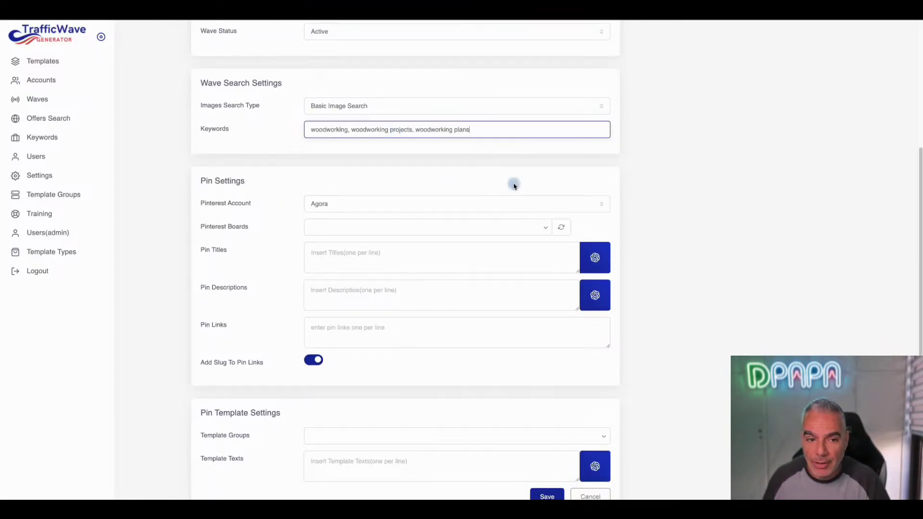
scroll(512, 184, "down", 1)
Keep Agora as the Pinterest account and choose the Tech Accessories board.
left_click(413, 184)
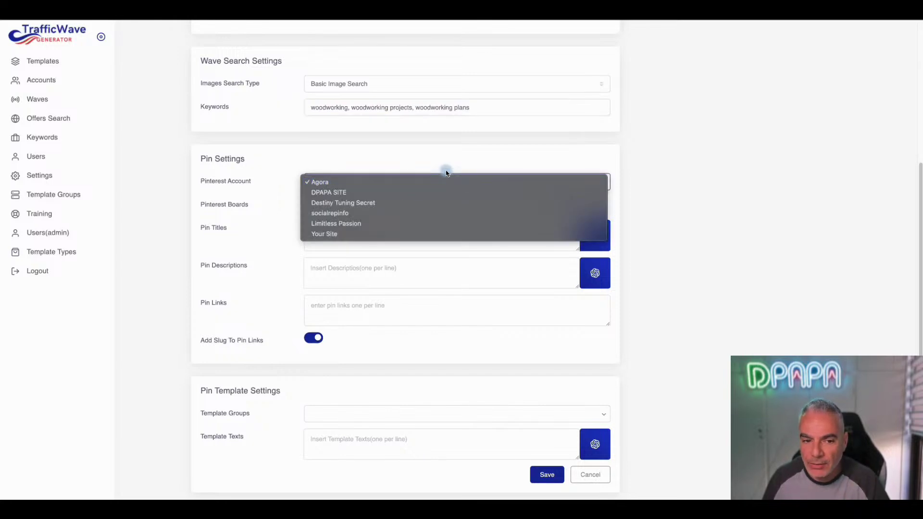
left_click(446, 173)
scroll(505, 202, "down", 1)
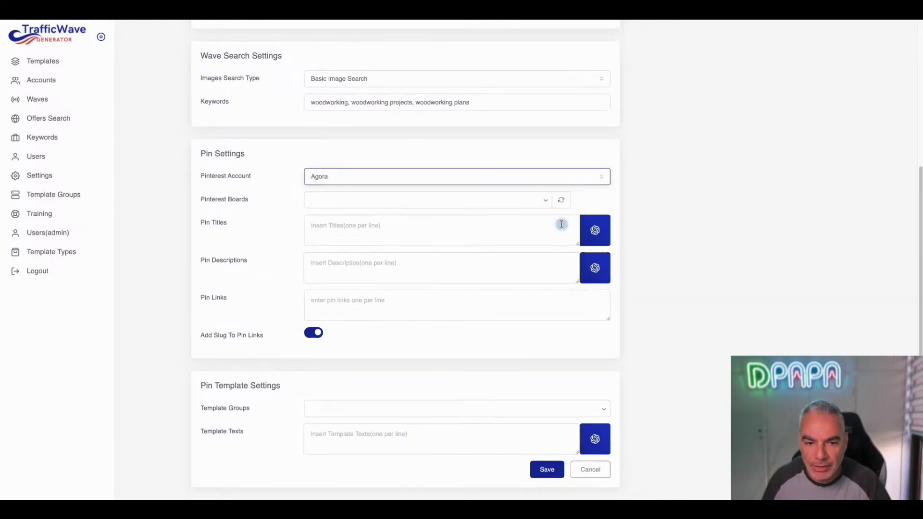
left_click(533, 200)
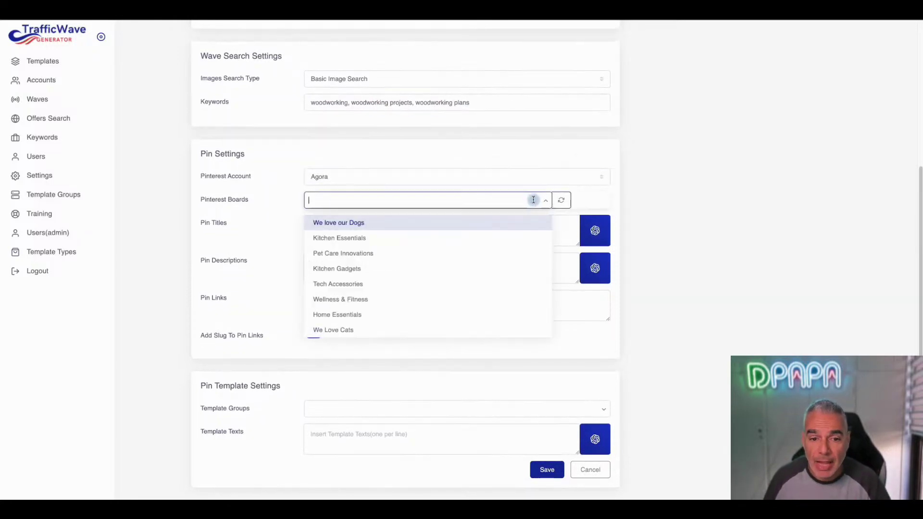
left_click(452, 287)
left_click(465, 204)
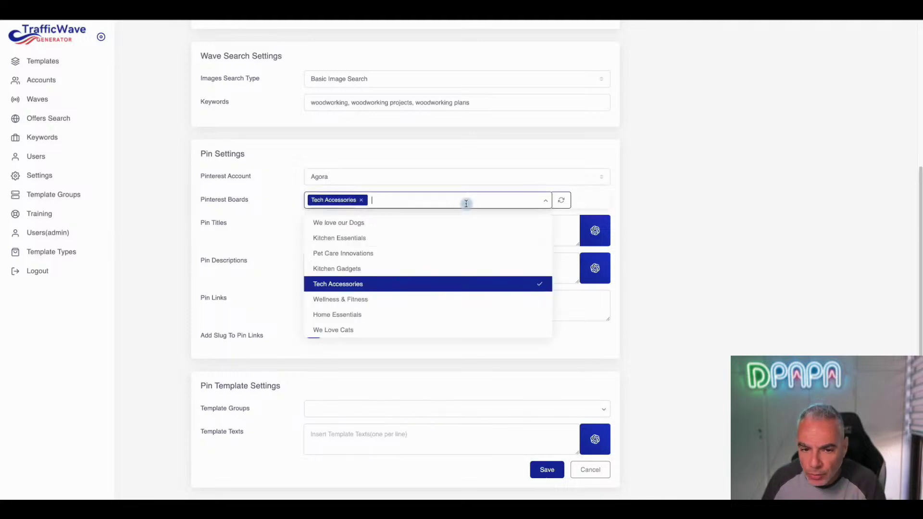
left_click(595, 180)
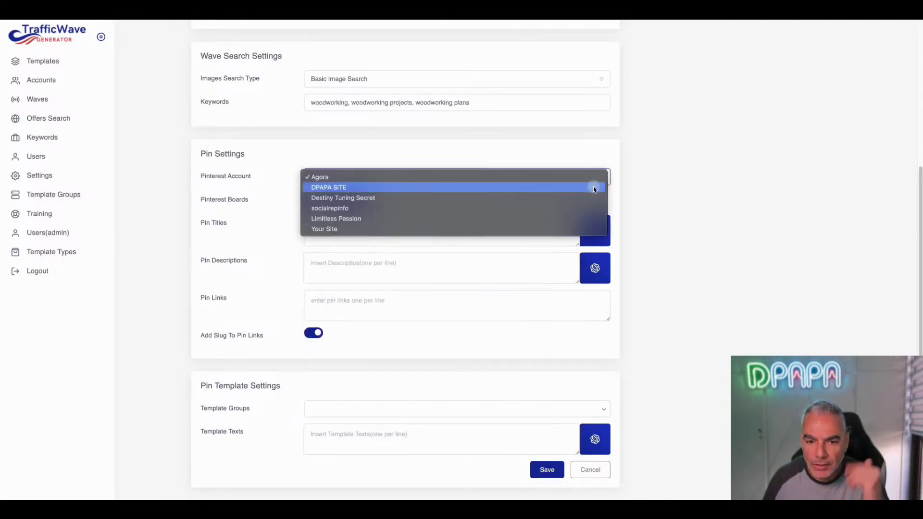
left_click(566, 162)
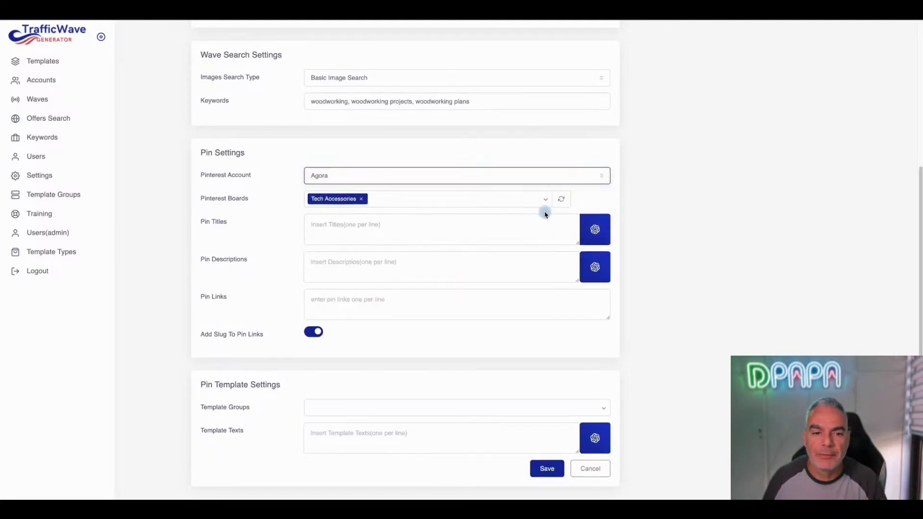
Enter 'woodworking' as the keyword in the pin title AI generator.
left_click(594, 230)
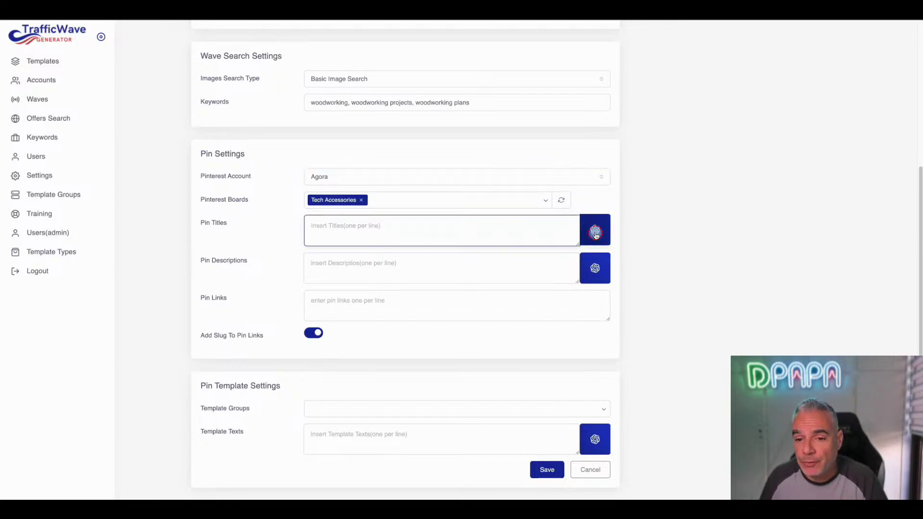
left_click(468, 222)
type("woodworking")
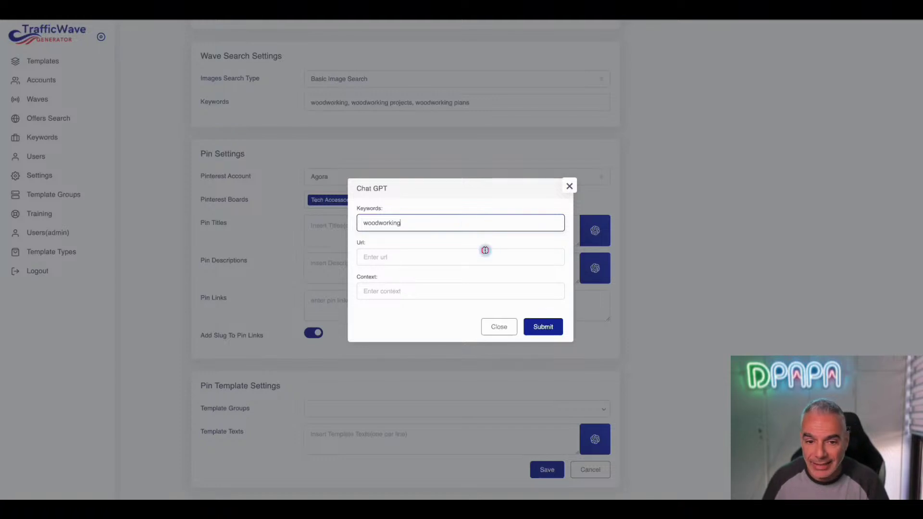
left_click(498, 254)
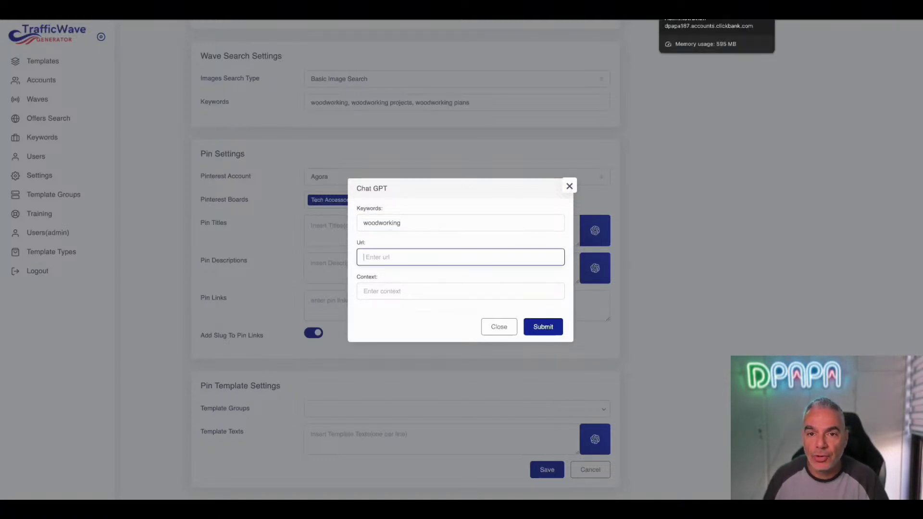
key("ctrl+t")
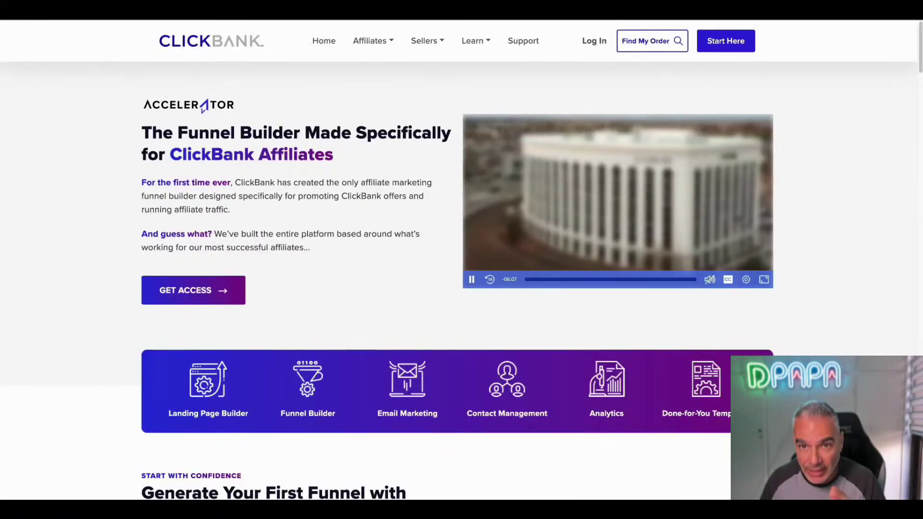
key("ctrl+v")
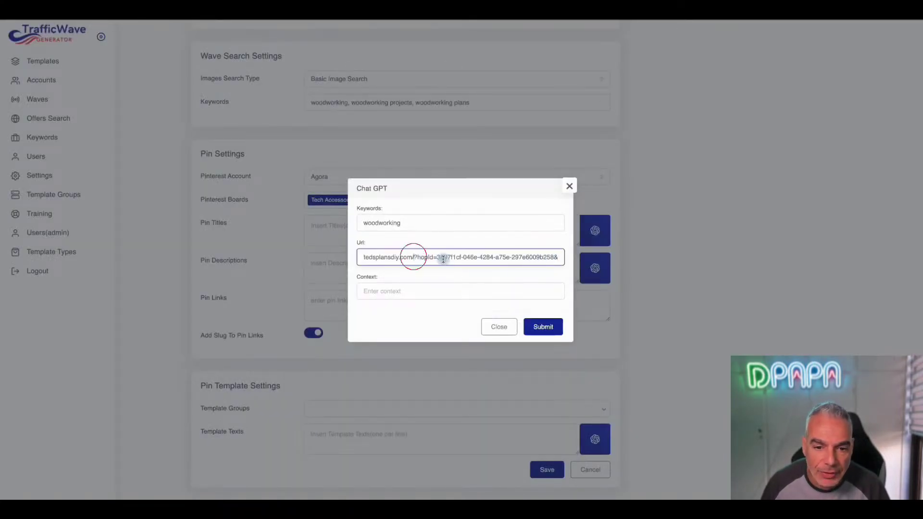
left_click_drag(414, 256, 588, 268)
key("BackSpace")
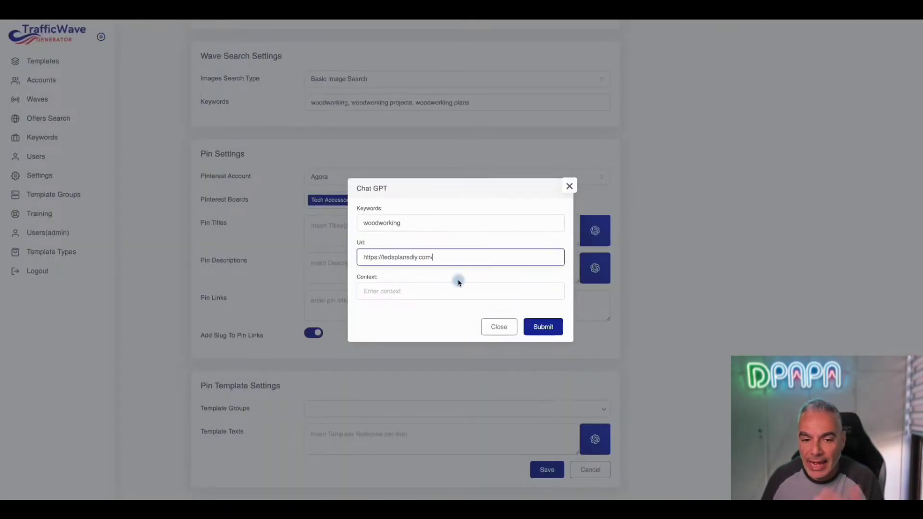
Add the sales-page headline as context and submit the pin title request.
left_click(454, 290)
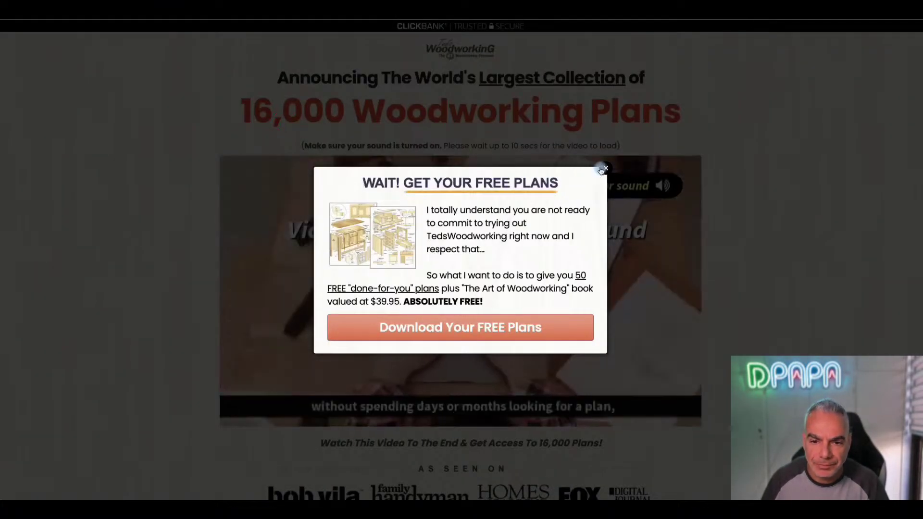
left_click(603, 166)
left_click_drag(221, 39, 703, 127)
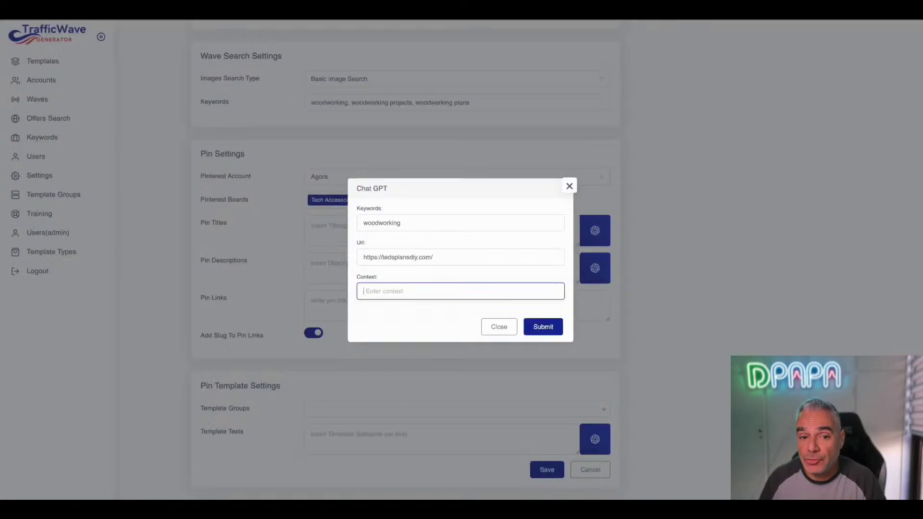
type("s")
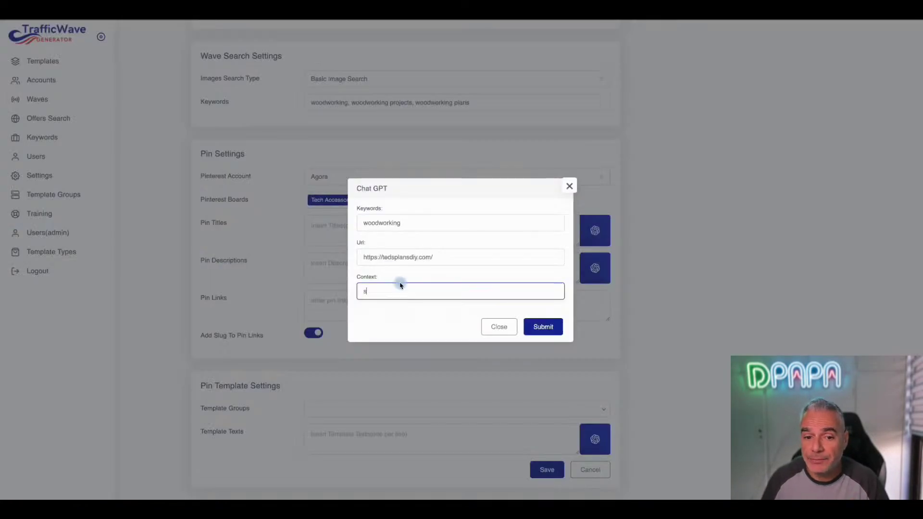
key("ctrl+v")
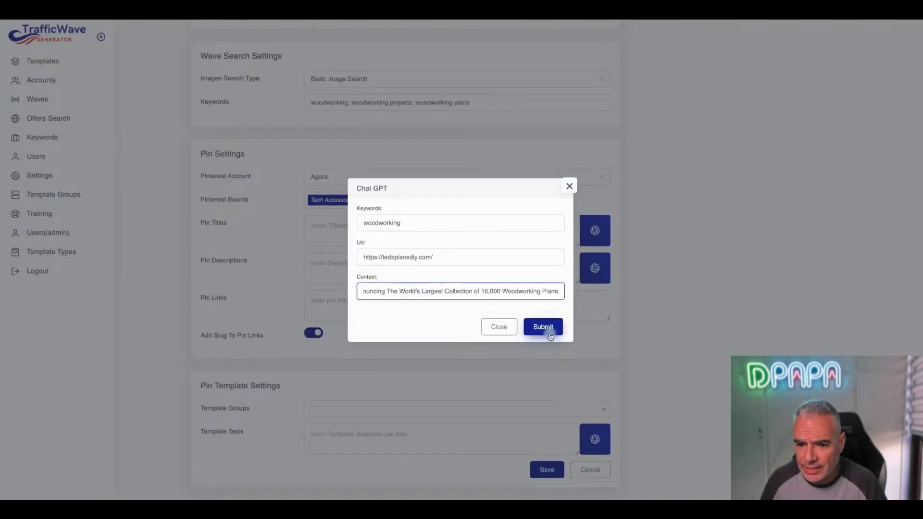
left_click(548, 329)
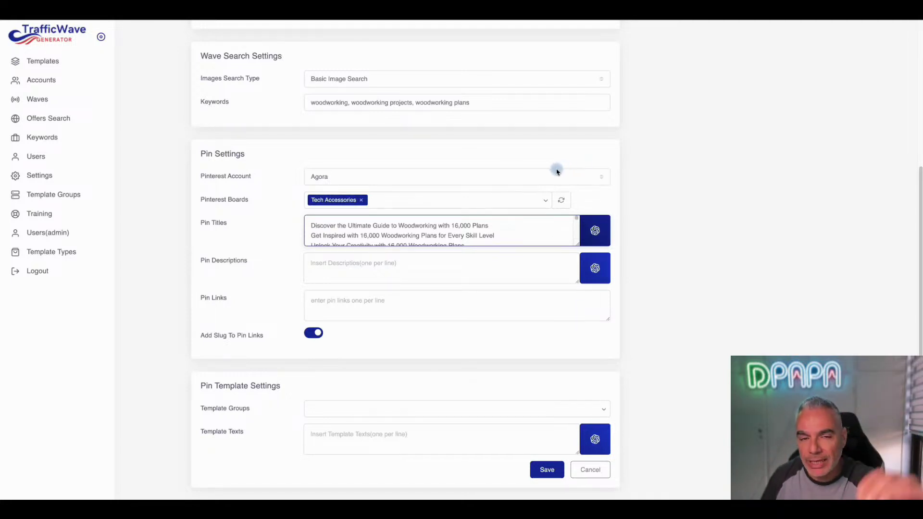
Submit a ChatGPT request to generate the Woodworking wave's pin descriptions.
left_click(589, 269)
left_click(537, 328)
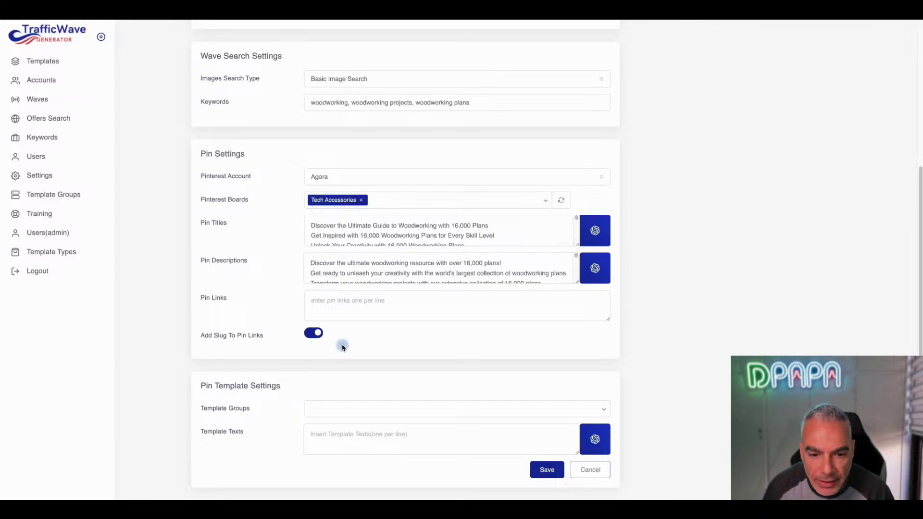
Replace the Pin Links text with the single ClickBank hop link (tracking ID pinterest) and check it.
left_click(391, 307)
key("ctrl+v")
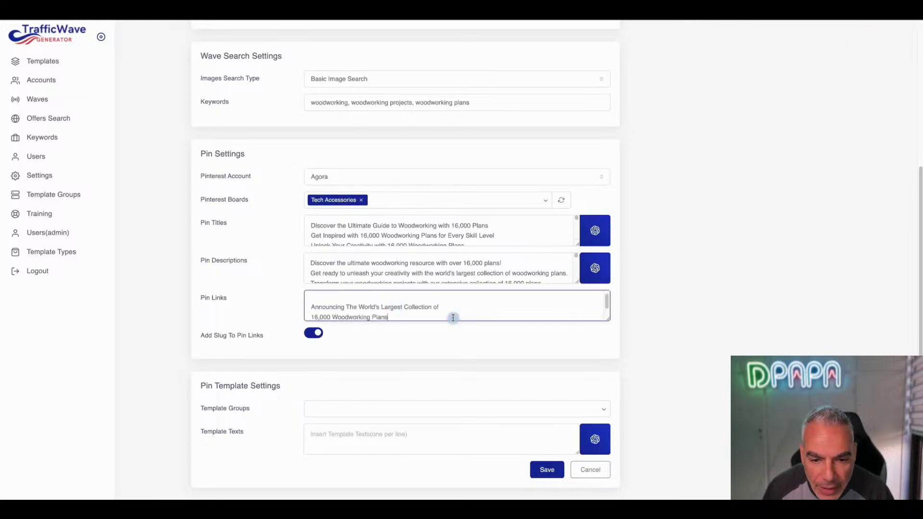
left_click(441, 314)
left_click_drag(432, 314, 291, 284)
key("BackSpace")
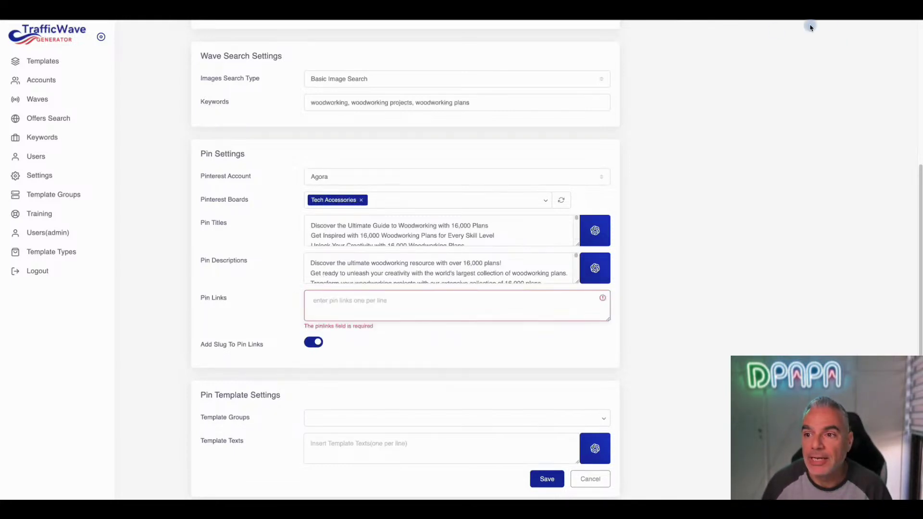
left_click(405, 306)
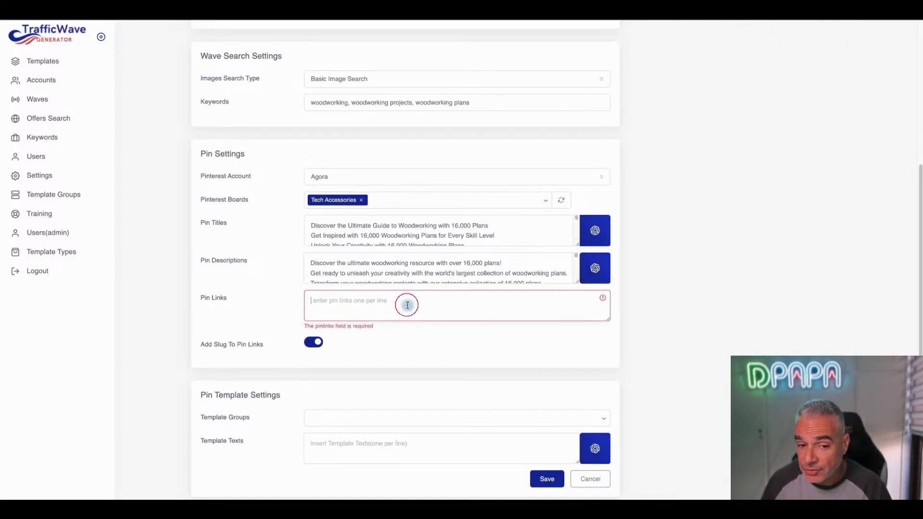
key("ctrl+v")
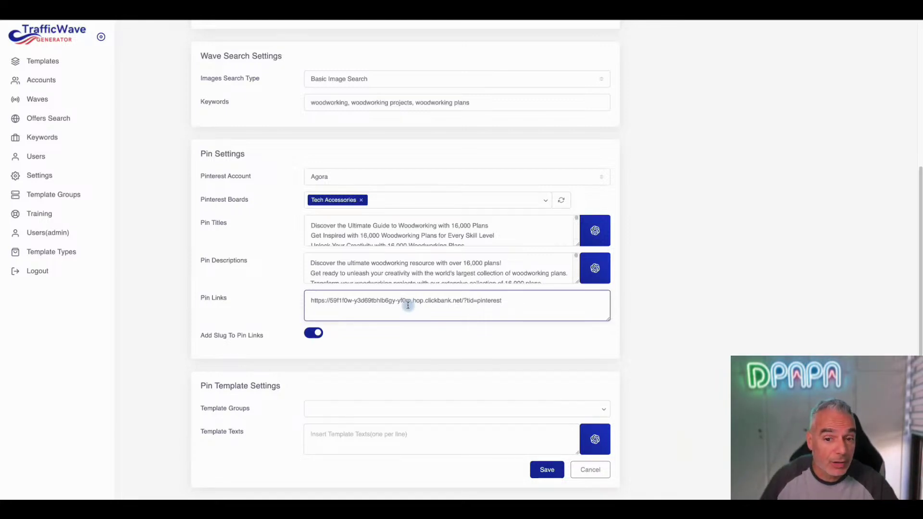
left_click_drag(540, 302, 318, 297)
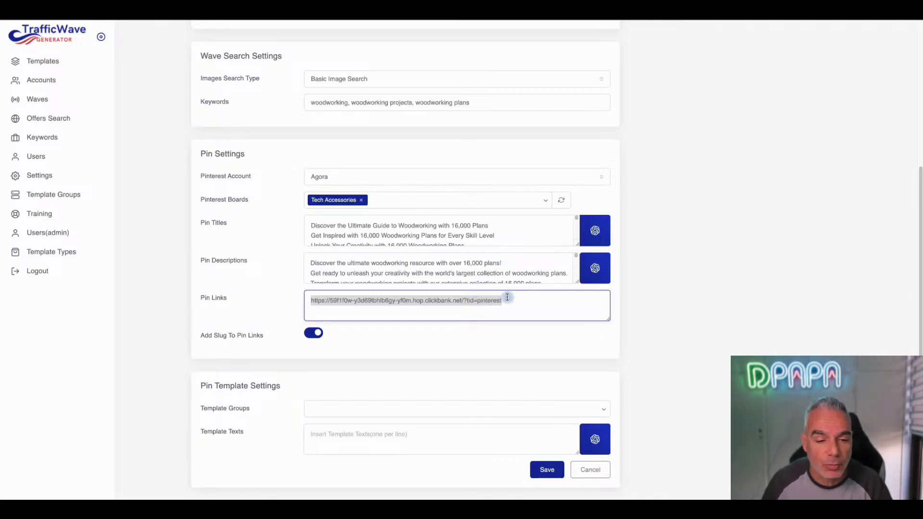
Add the 1080x1920, 1080x1620 and 1080x1080 template groups to the wave.
left_click(545, 412)
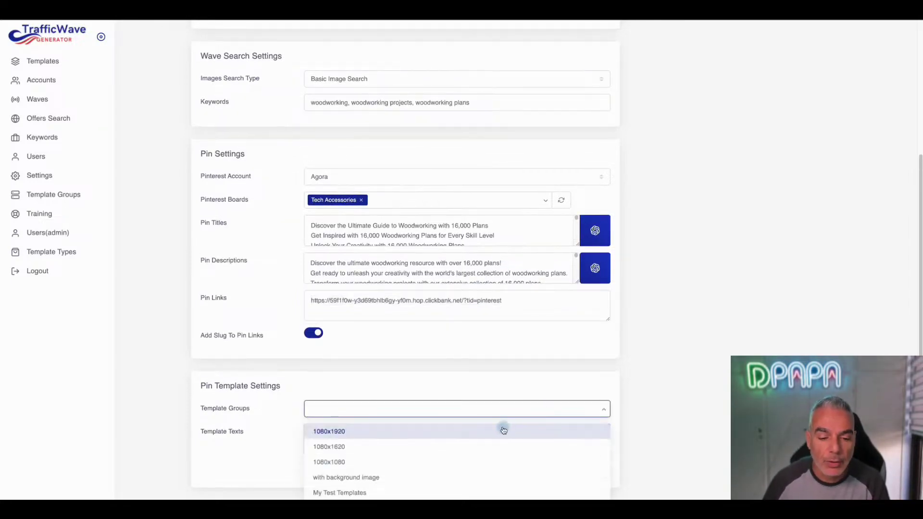
left_click(503, 430)
left_click(519, 411)
left_click(395, 447)
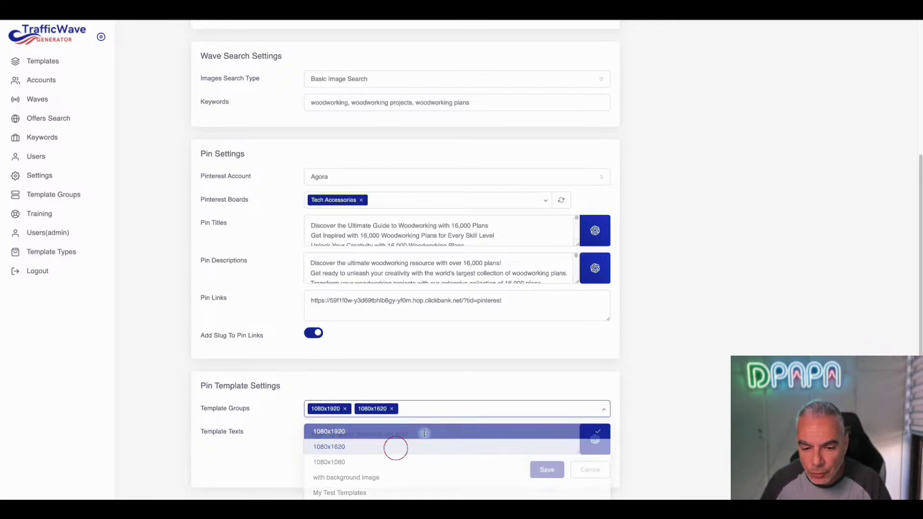
left_click(442, 410)
left_click(391, 461)
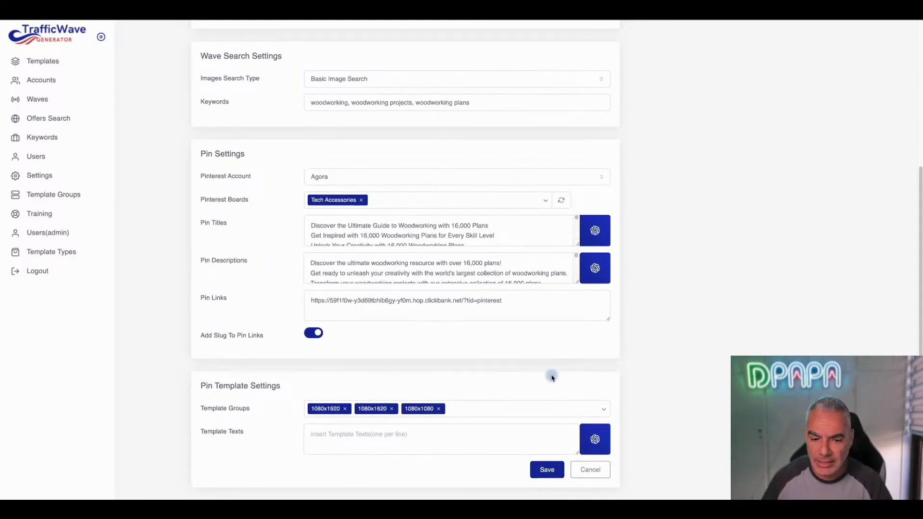
Generate woodworking template texts with ChatGPT and save the Woodworking wave.
left_click(595, 439)
left_click(554, 337)
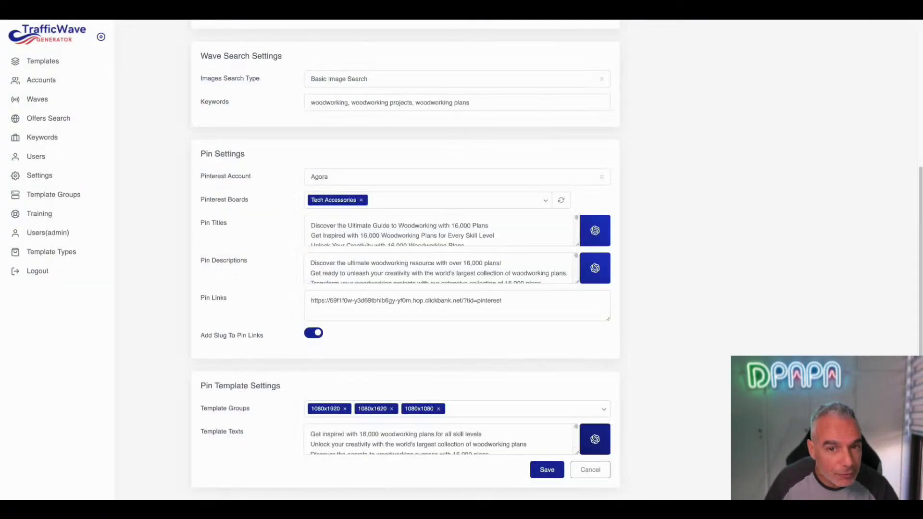
left_click(546, 469)
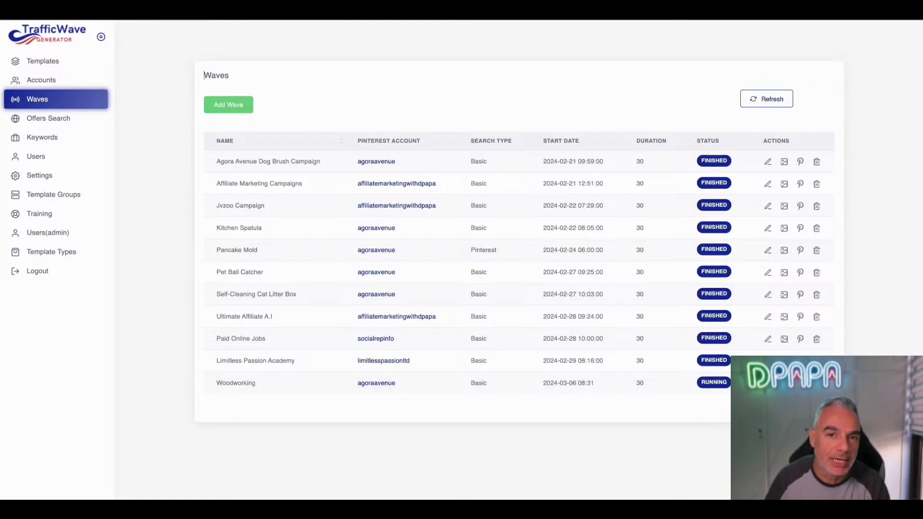
Go to page 2 of the waves list to see the running Woodworking wave.
left_click(803, 406)
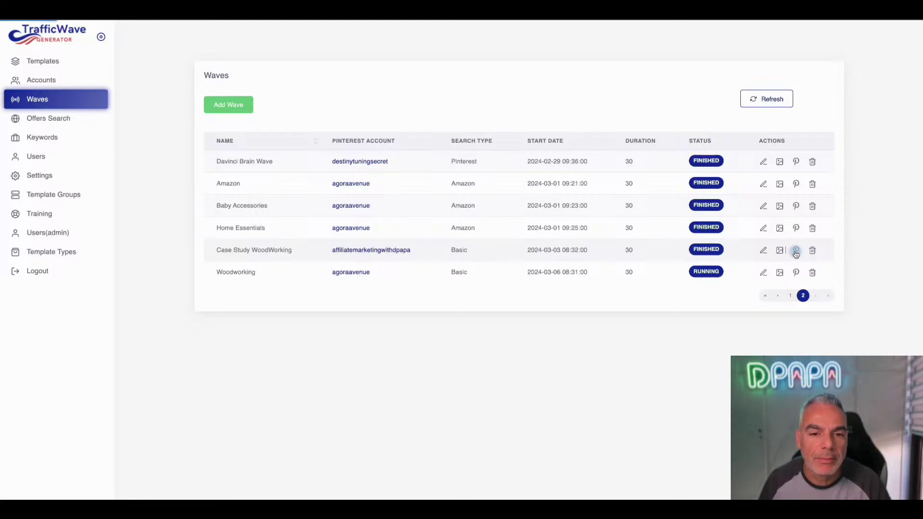
Open the Pins list of the Case Study WoodWorking wave.
left_click(795, 250)
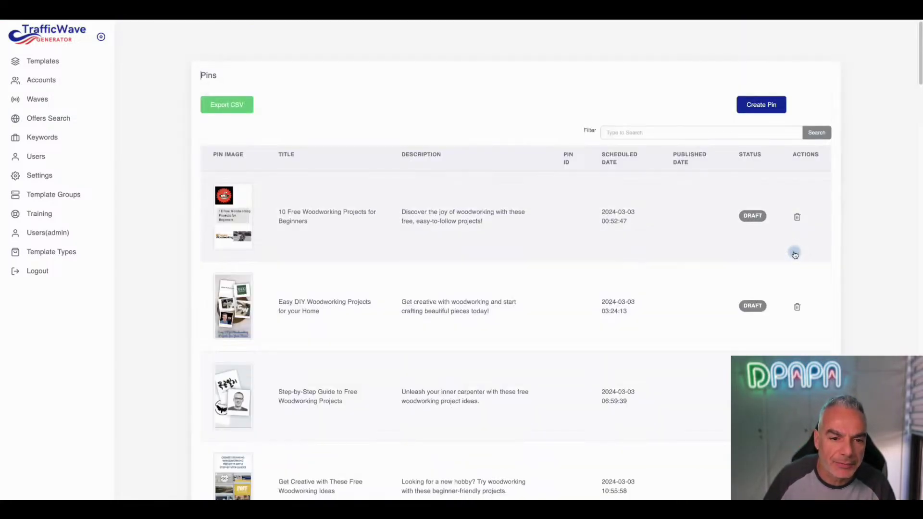
scroll(514, 276, "down", 2)
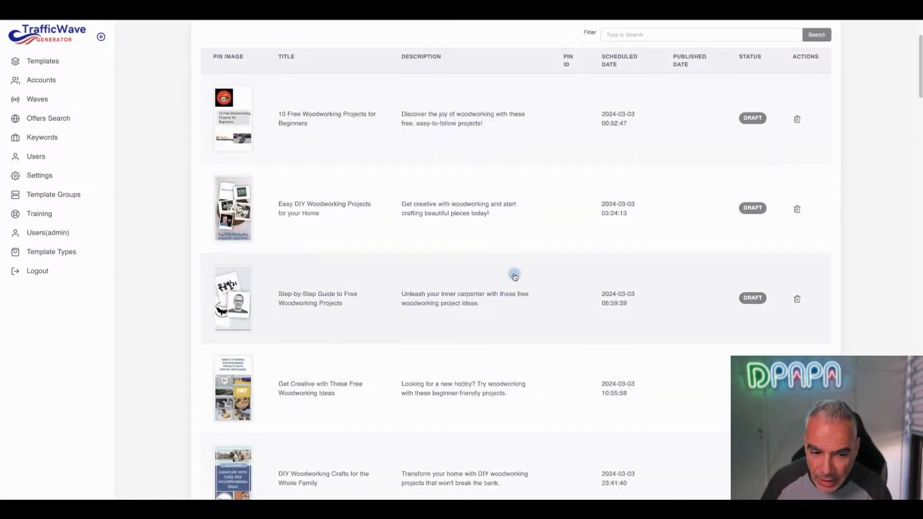
scroll(514, 276, "down", 3)
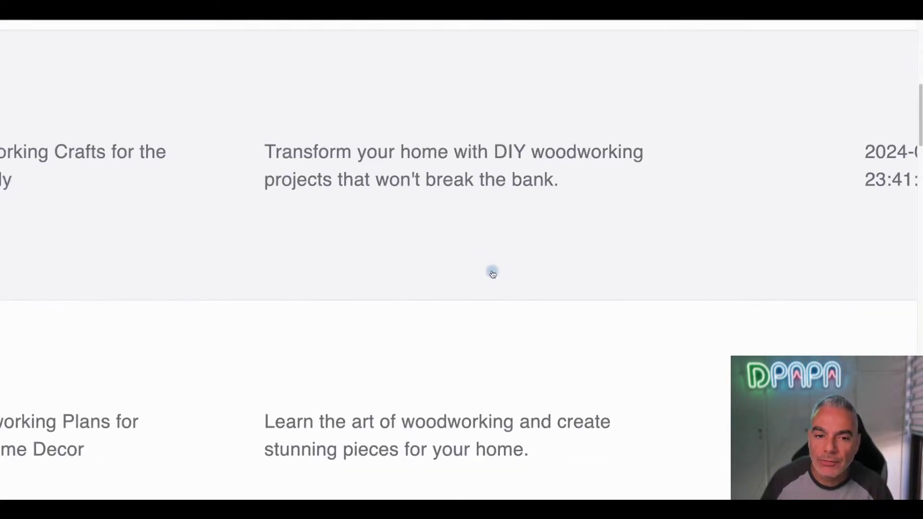
scroll(460, 243, "down", 3)
scroll(468, 244, "down", 1)
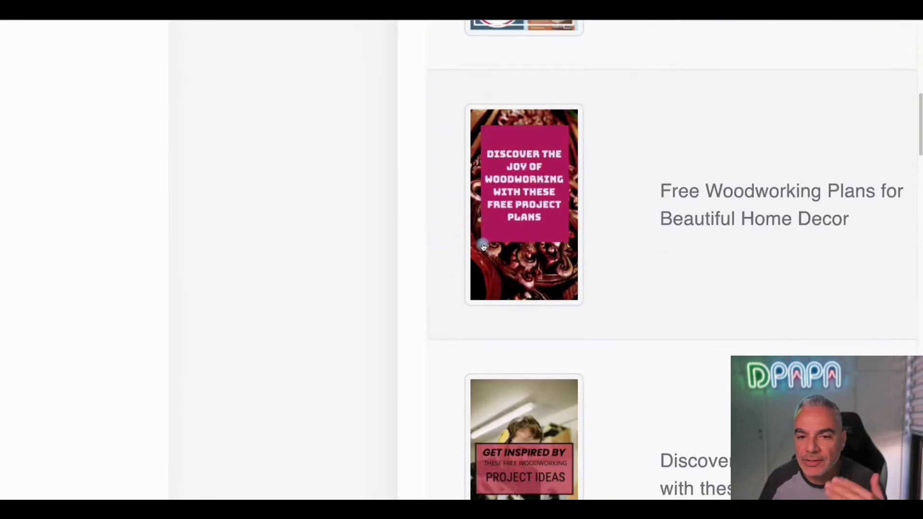
scroll(476, 243, "down", 1)
scroll(480, 243, "down", 3)
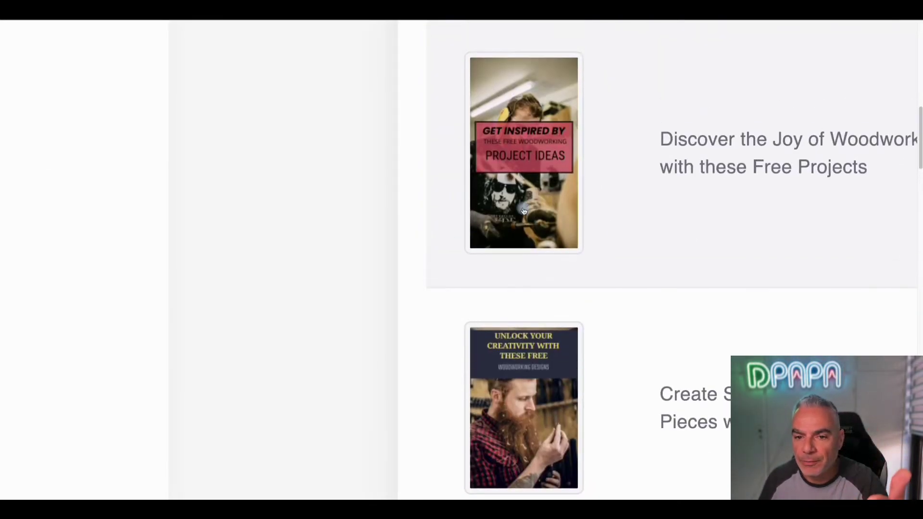
scroll(578, 246, "down", 2)
scroll(578, 246, "down", 1)
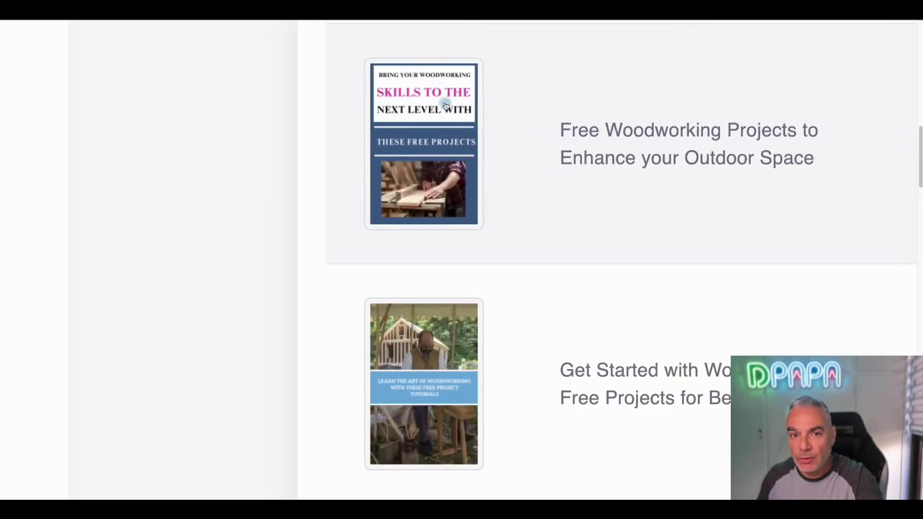
scroll(445, 117, "down", 1)
scroll(446, 117, "down", 2)
scroll(474, 154, "down", 3)
scroll(474, 155, "down", 3)
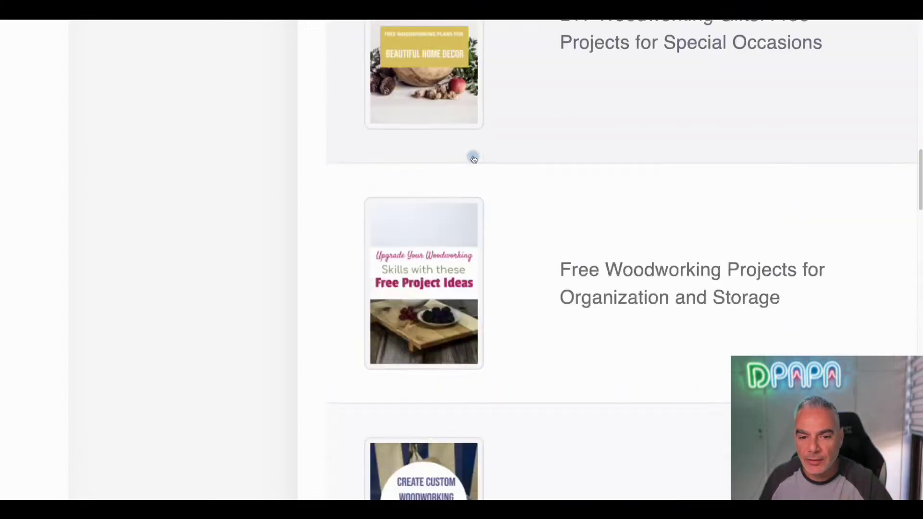
scroll(473, 159, "down", 3)
scroll(474, 160, "down", 1)
scroll(471, 158, "down", 1)
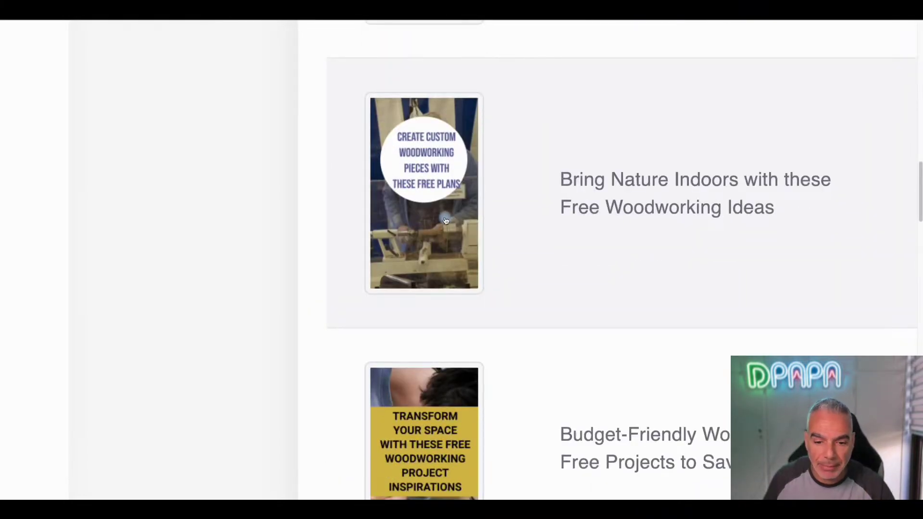
scroll(445, 220, "down", 1)
scroll(477, 285, "down", 2)
scroll(442, 246, "down", 2)
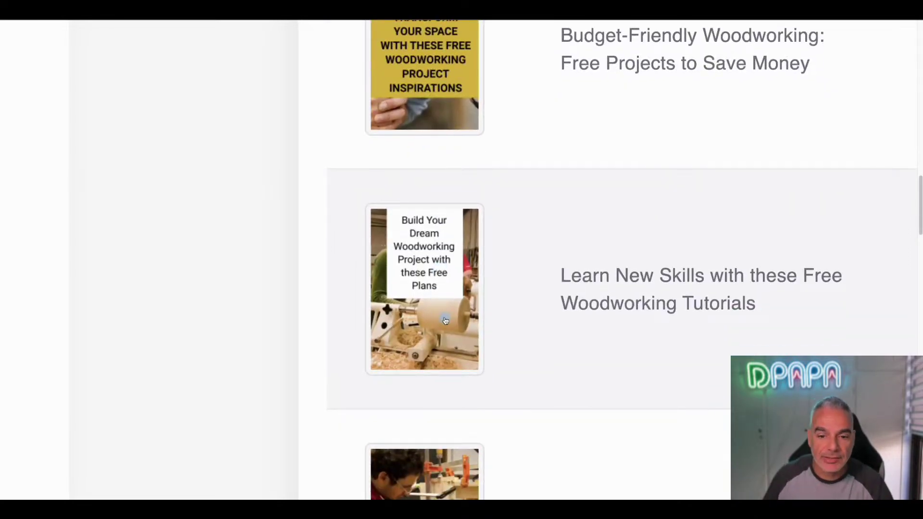
scroll(476, 332, "down", 3)
scroll(507, 345, "down", 2)
scroll(441, 234, "down", 2)
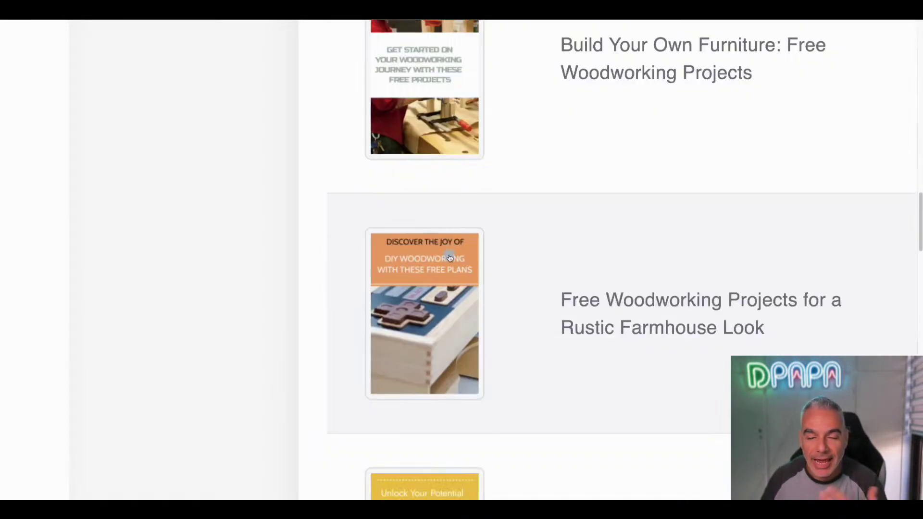
scroll(449, 258, "down", 2)
scroll(449, 257, "down", 3)
scroll(448, 256, "down", 5)
scroll(449, 255, "down", 4)
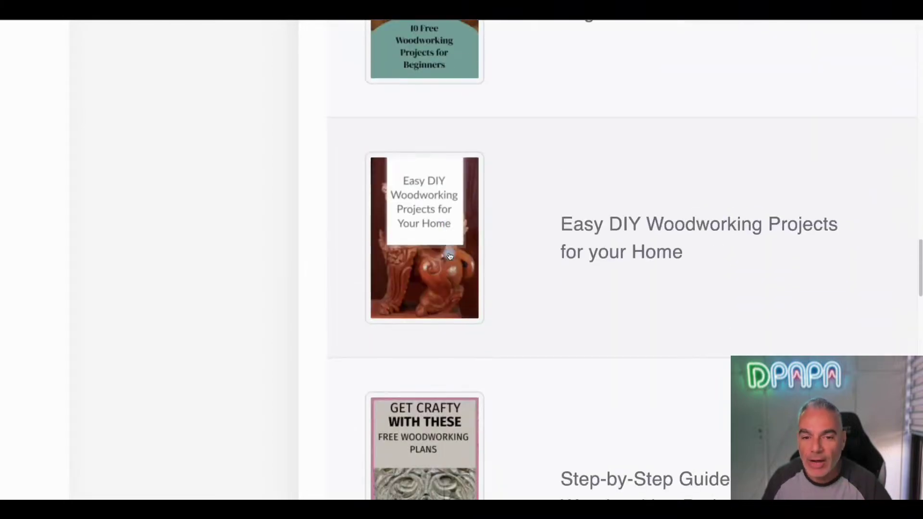
scroll(448, 255, "down", 3)
scroll(448, 256, "down", 5)
scroll(448, 255, "up", 8)
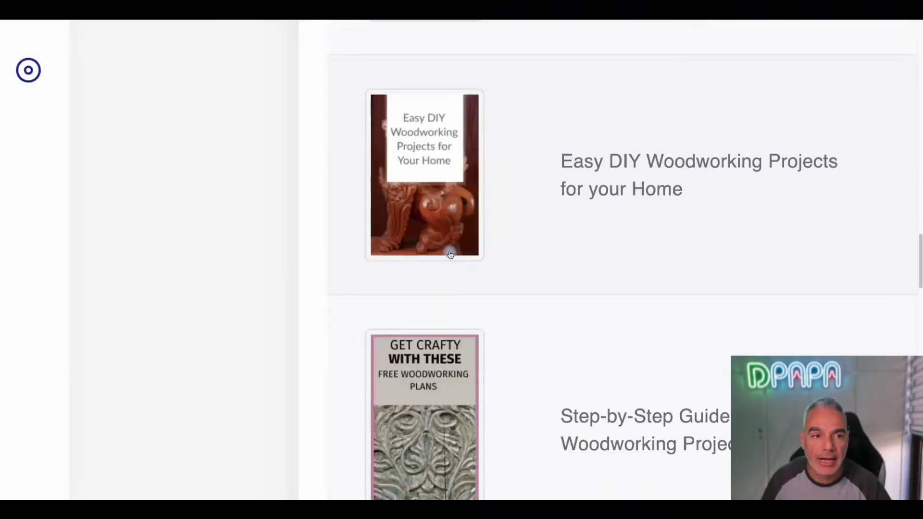
scroll(571, 235, "down", 3)
scroll(572, 231, "down", 5)
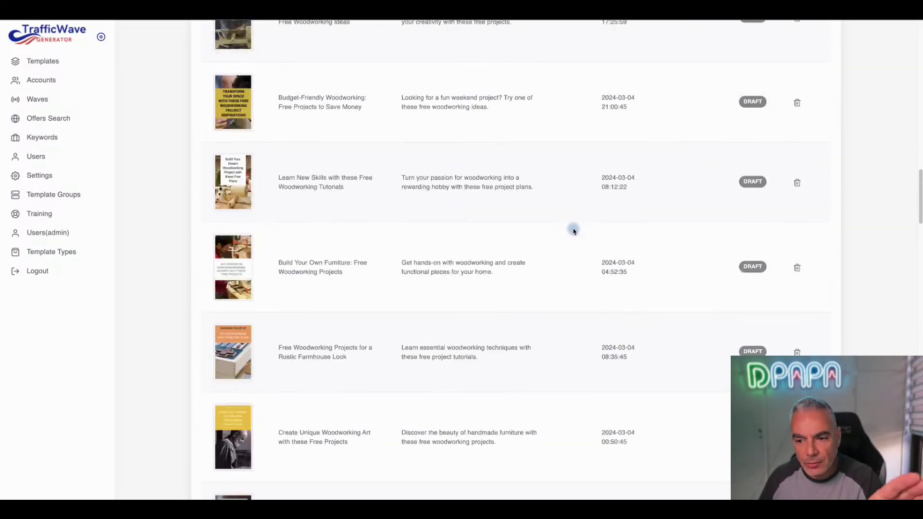
scroll(573, 231, "up", 4)
scroll(574, 230, "up", 5)
scroll(573, 229, "down", 4)
scroll(572, 229, "up", 1)
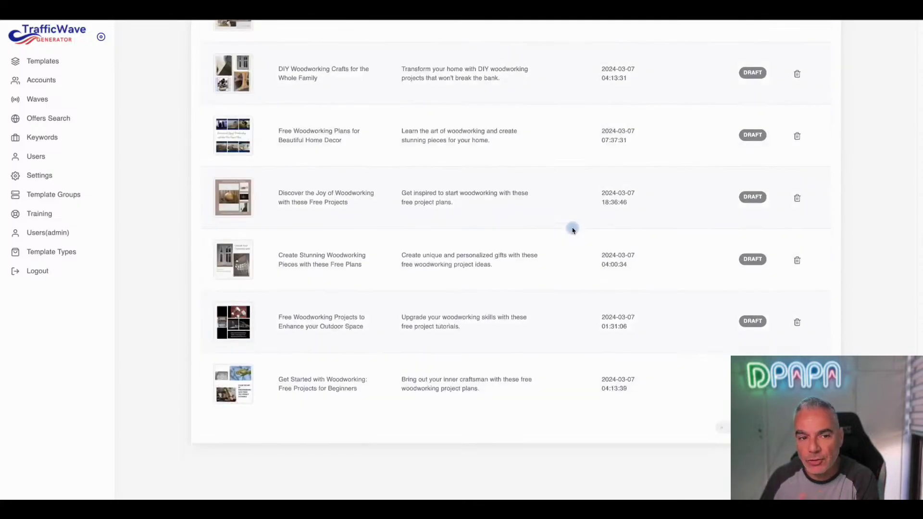
scroll(571, 228, "up", 7)
scroll(571, 228, "up", 5)
scroll(570, 227, "up", 5)
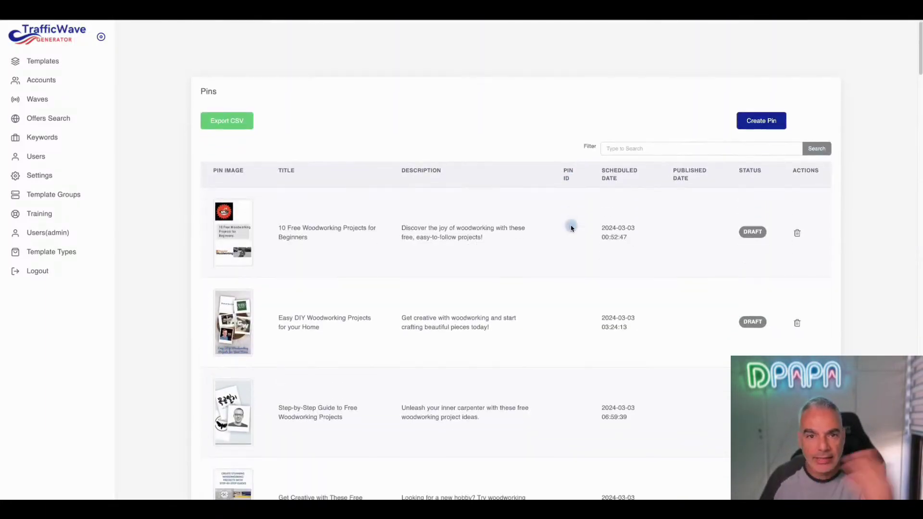
scroll(566, 156, "down", 5)
scroll(566, 156, "down", 5)
scroll(566, 156, "down", 5)
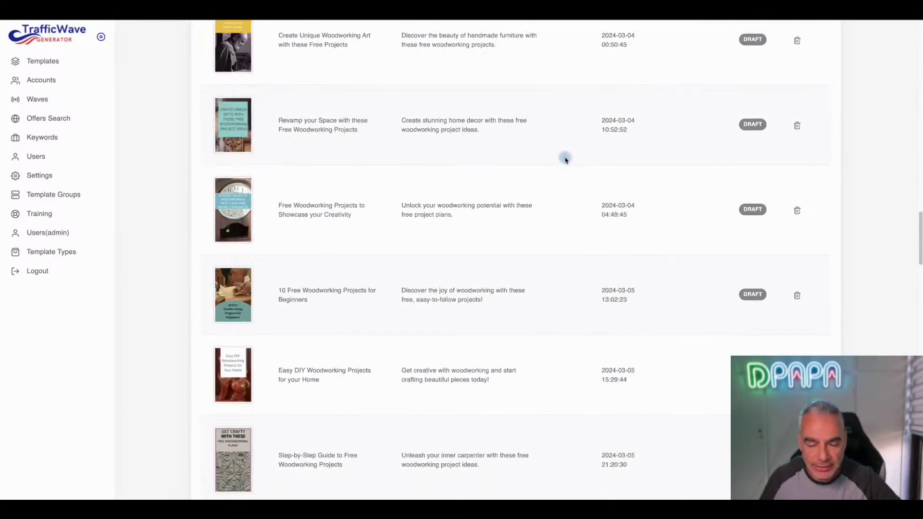
scroll(566, 159, "up", 15)
scroll(566, 159, "down", 1)
scroll(564, 156, "down", 1)
scroll(560, 161, "up", 2)
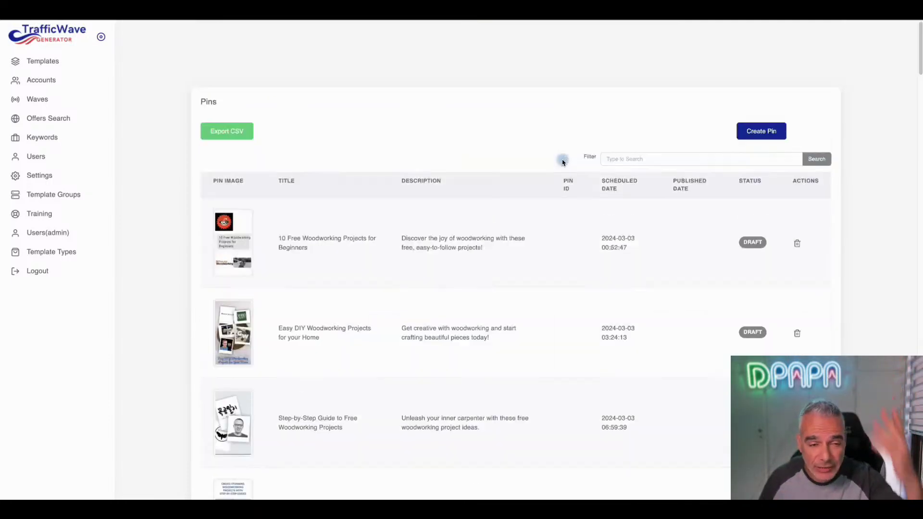
scroll(561, 161, "down", 2)
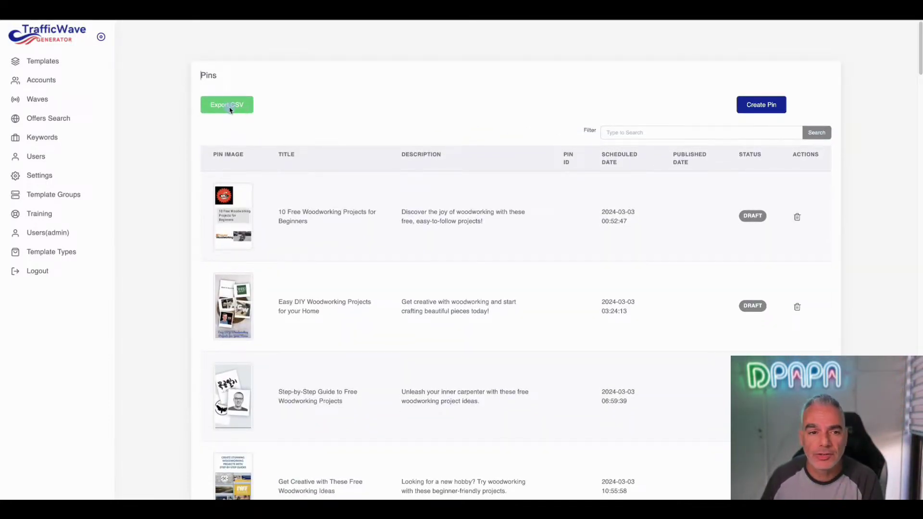
left_click(230, 108)
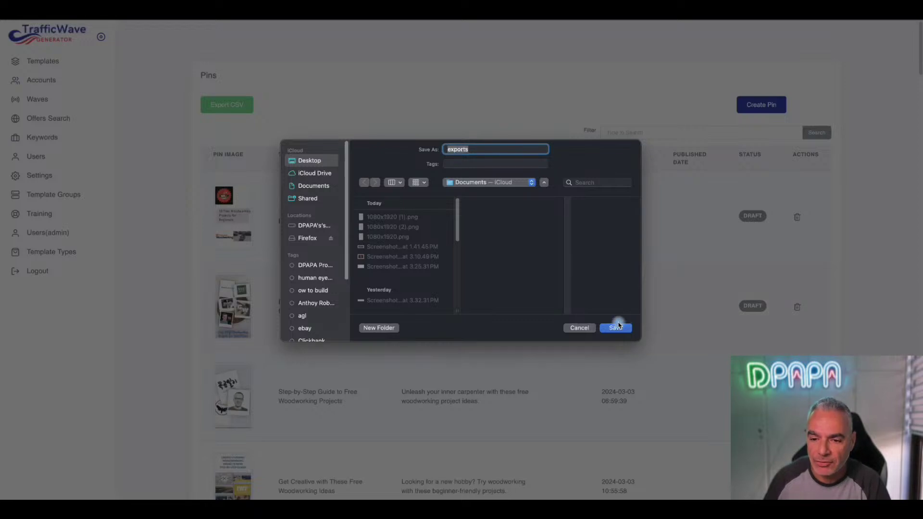
left_click(616, 327)
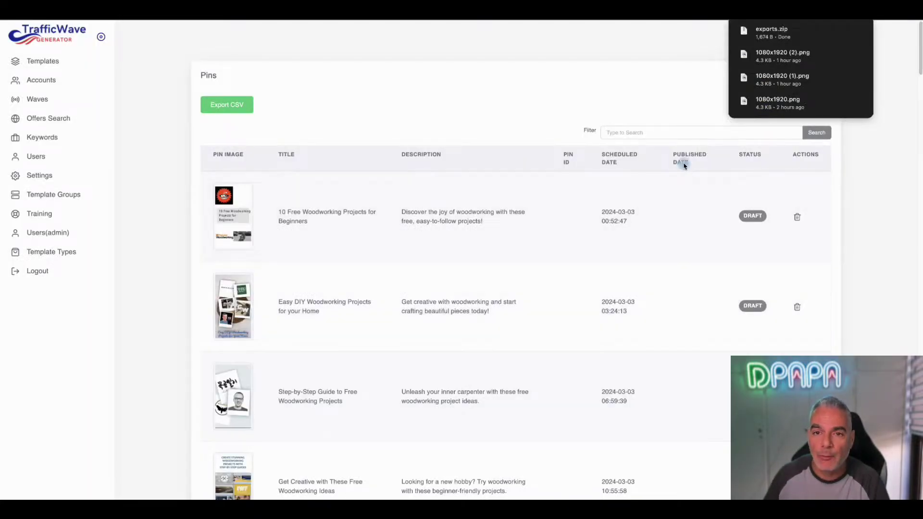
scroll(682, 163, "down", 1)
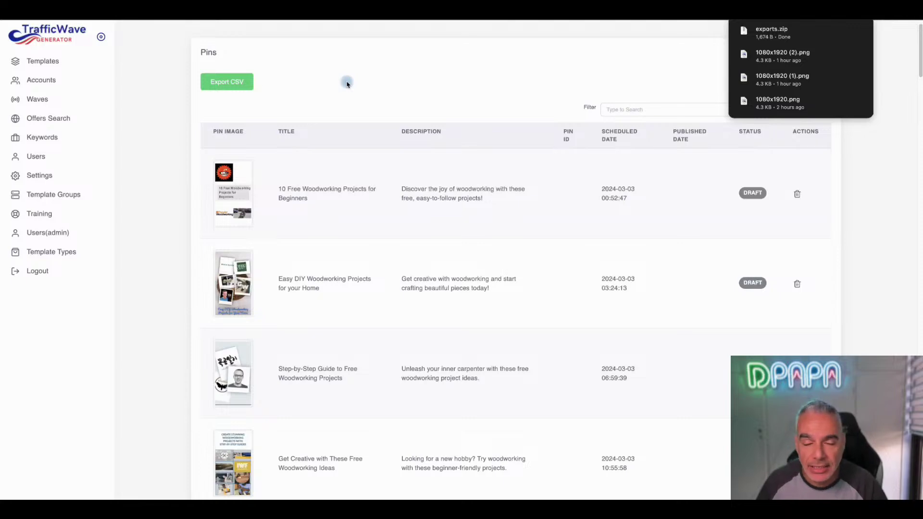
left_click(597, 55)
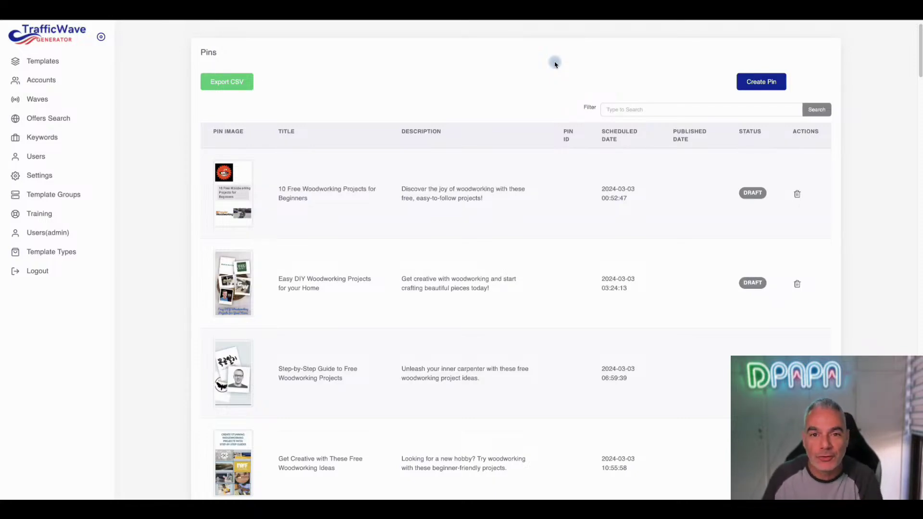
scroll(691, 173, "down", 10)
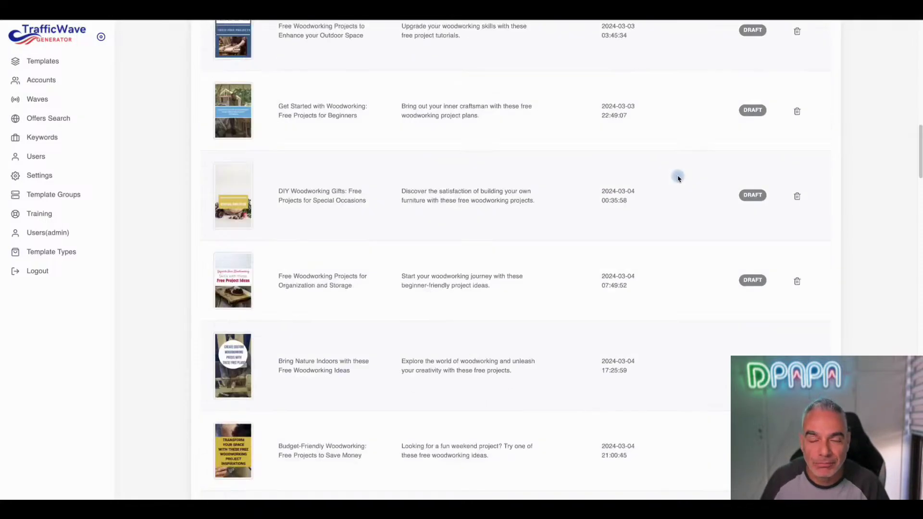
scroll(678, 180, "down", 5)
scroll(677, 179, "down", 3)
scroll(675, 181, "down", 5)
scroll(675, 181, "down", 5)
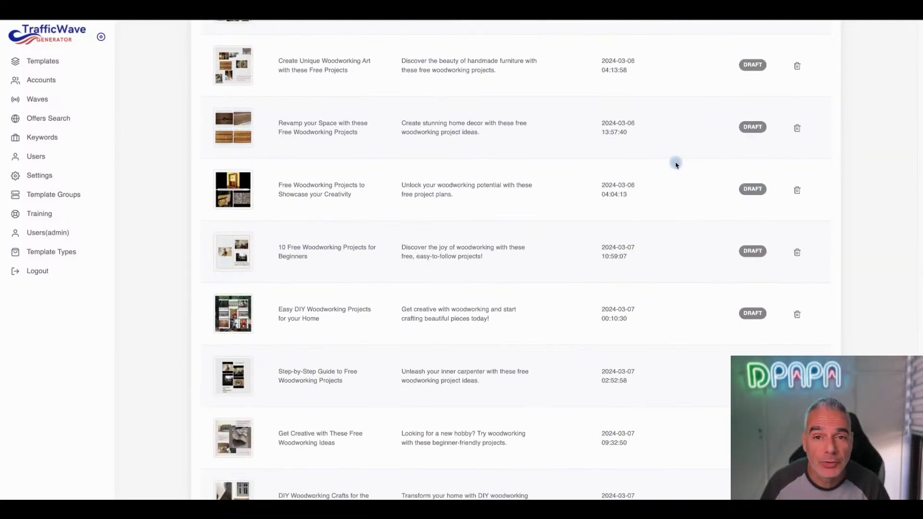
scroll(675, 160, "down", 5)
scroll(675, 160, "down", 5)
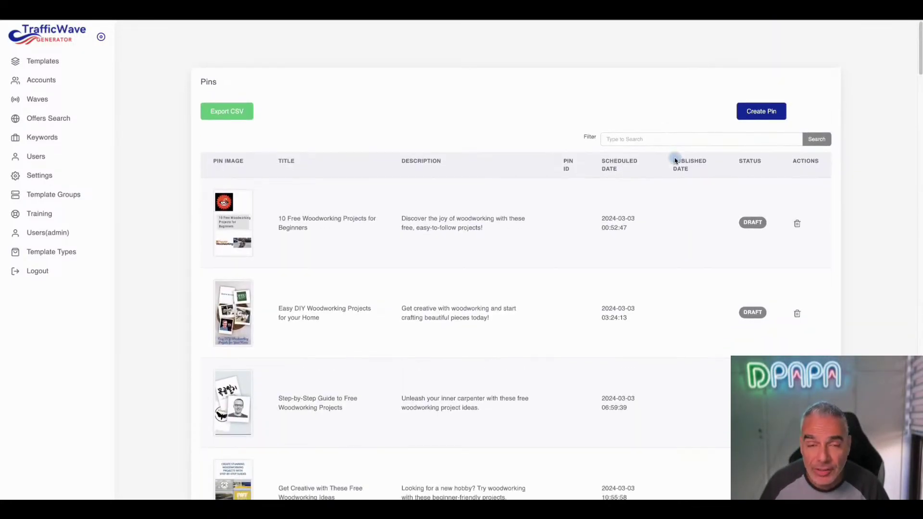
scroll(675, 161, "down", 5)
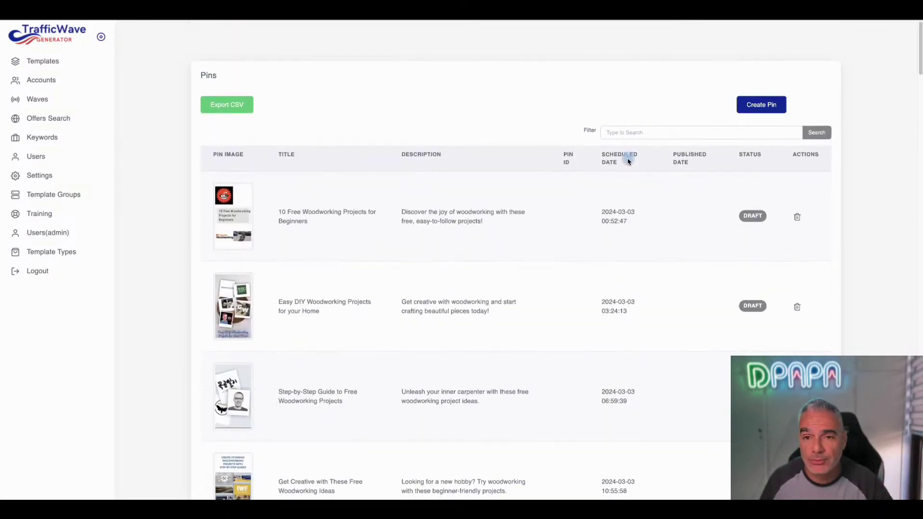
scroll(628, 160, "down", 5)
scroll(627, 160, "down", 5)
scroll(628, 160, "down", 1)
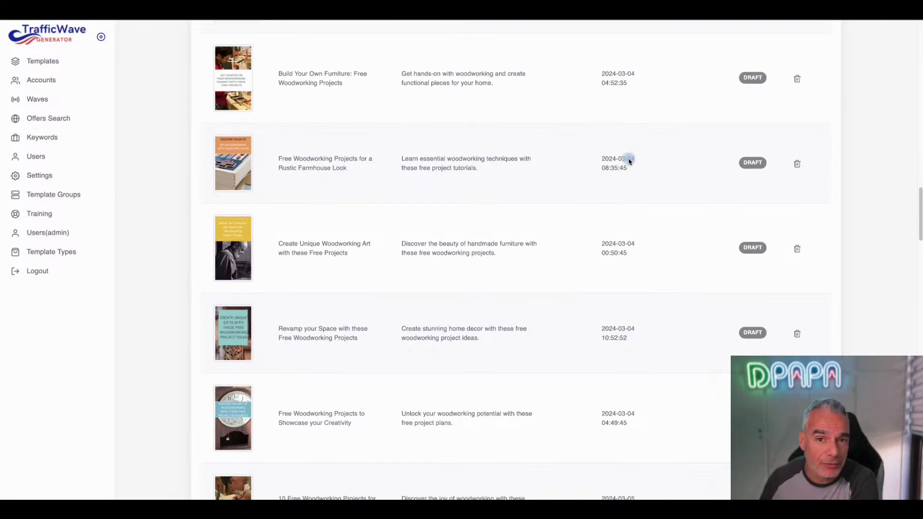
scroll(628, 160, "down", 3)
scroll(627, 159, "up", 15)
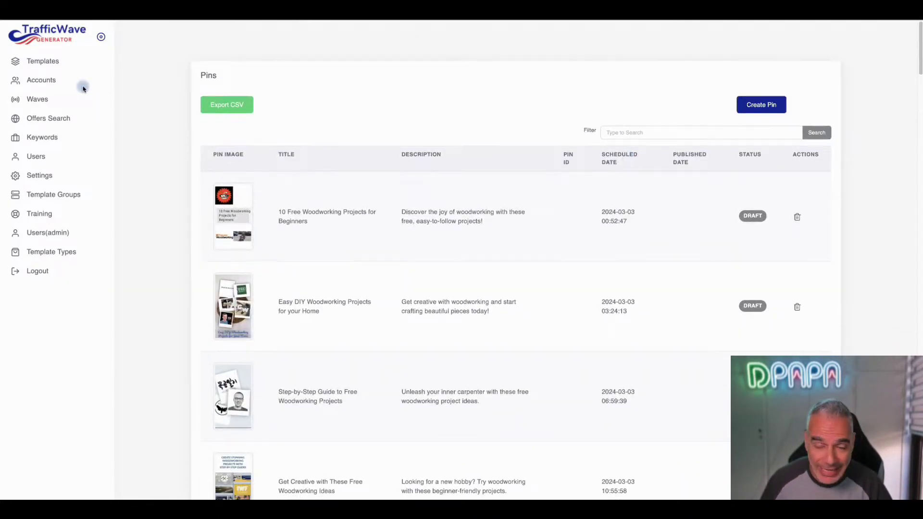
Review both pages of Offers Search campaigns, then go to the Keywords page.
left_click(52, 121)
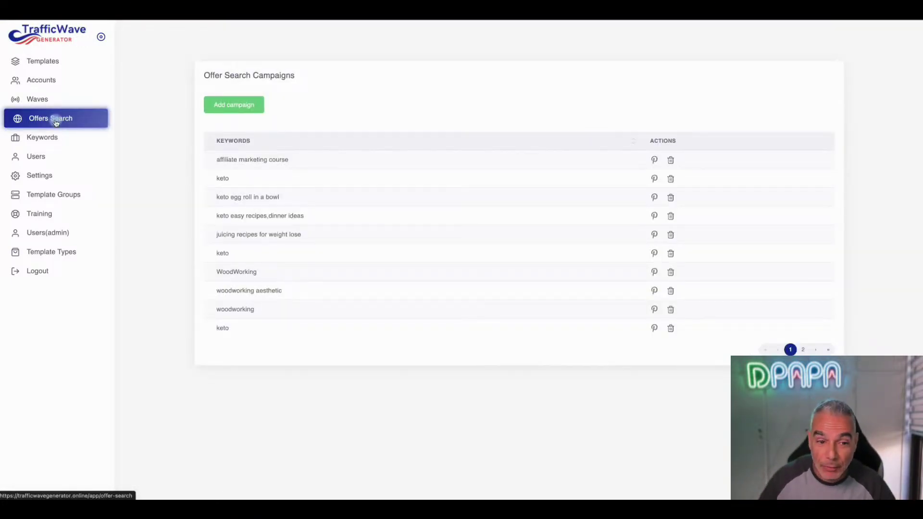
left_click(808, 349)
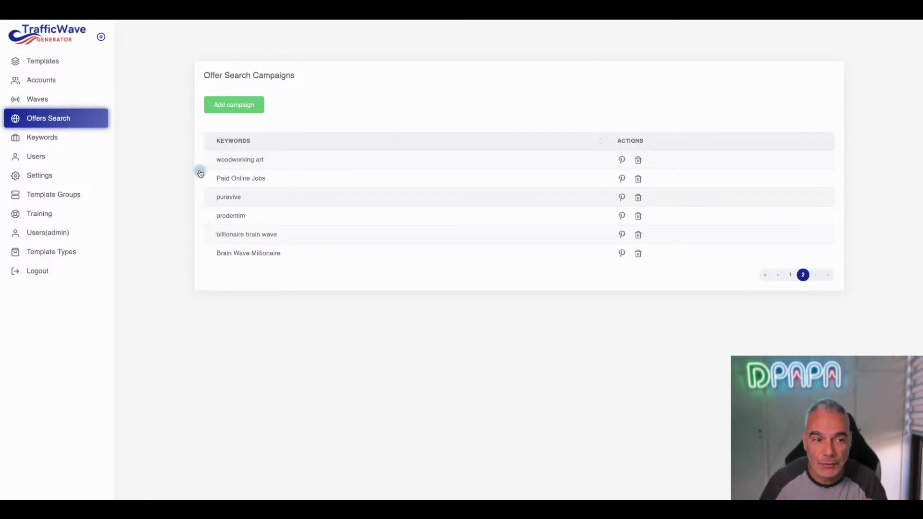
left_click(37, 142)
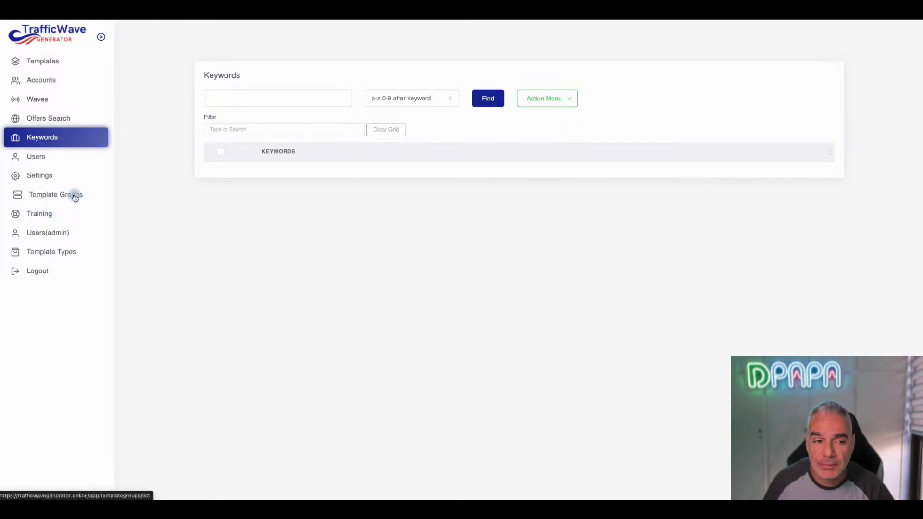
Browse the template category filter, the Template Types page and the Add Template form.
left_click(42, 64)
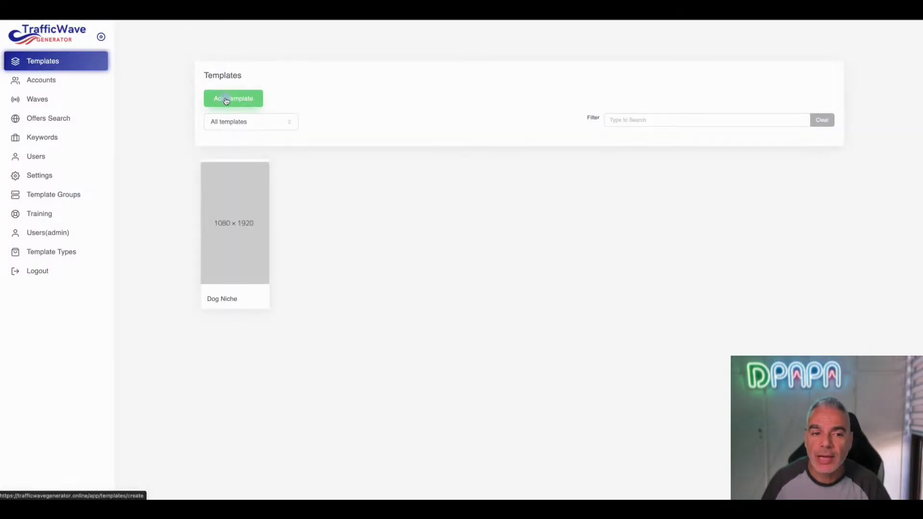
left_click(262, 123)
left_click(147, 97)
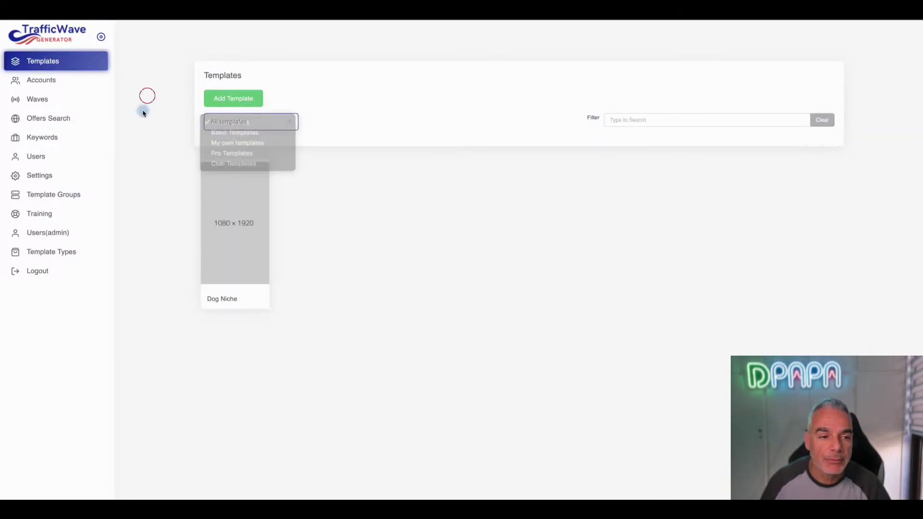
left_click(40, 253)
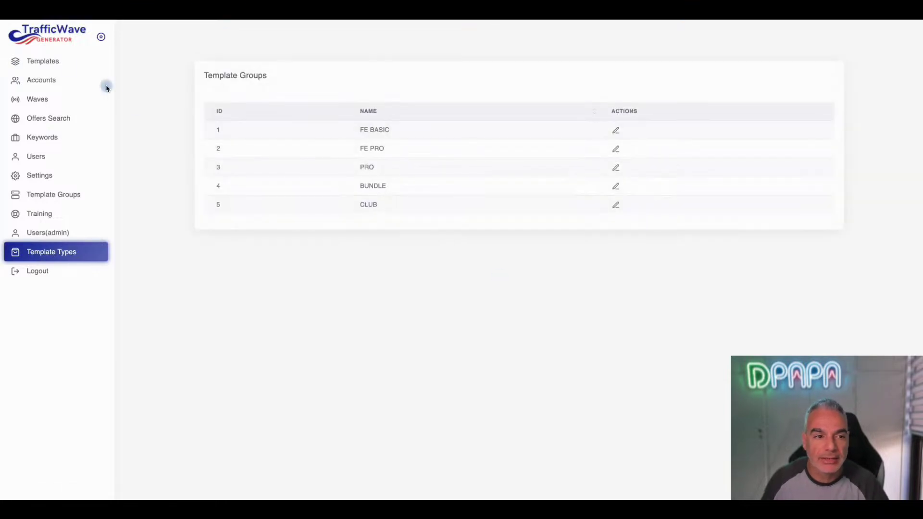
left_click(44, 61)
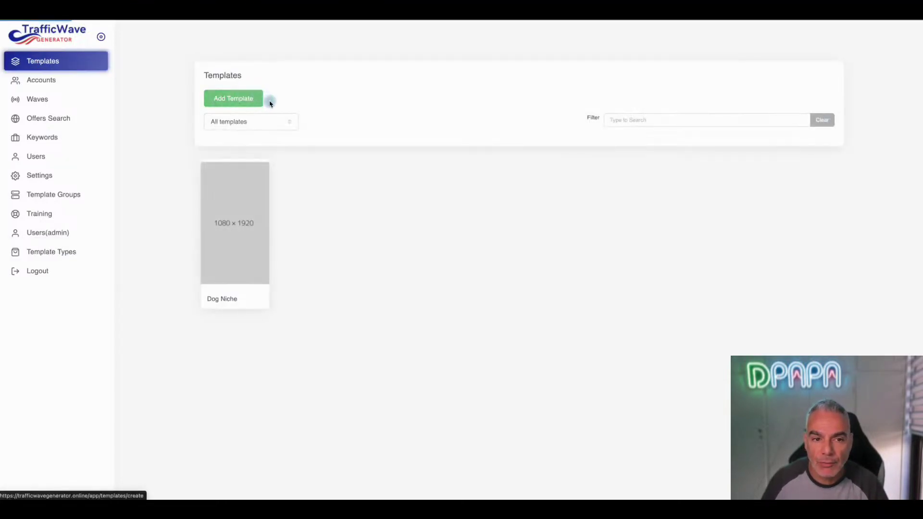
left_click(268, 102)
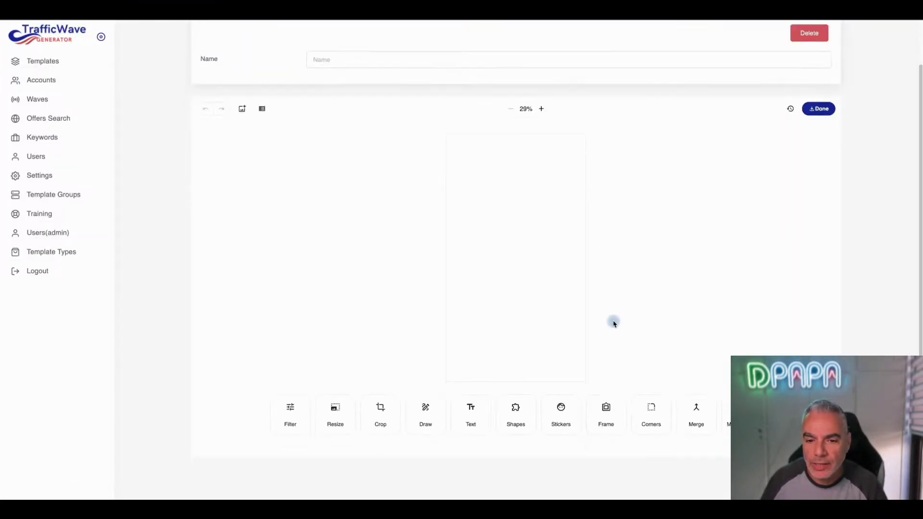
left_click(45, 60)
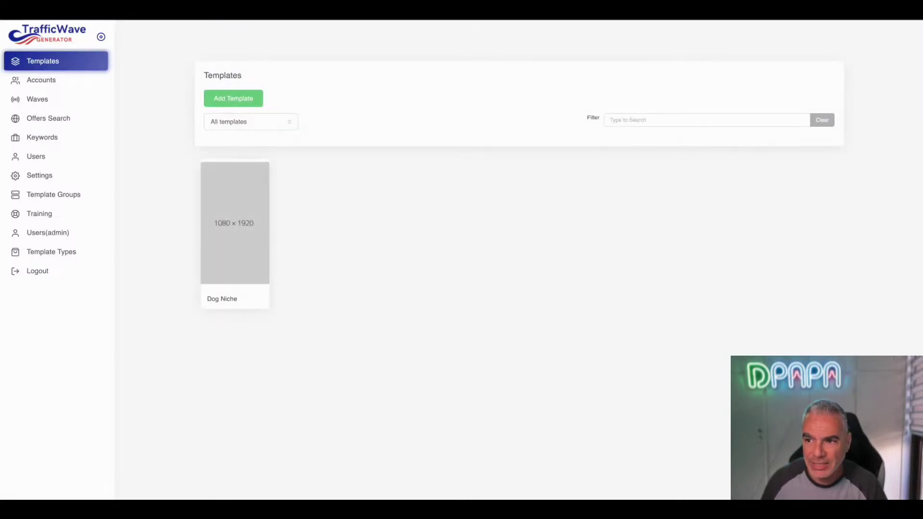
Open the Dog Niche template, select its image and subtitle elements, and test it.
left_click(234, 224)
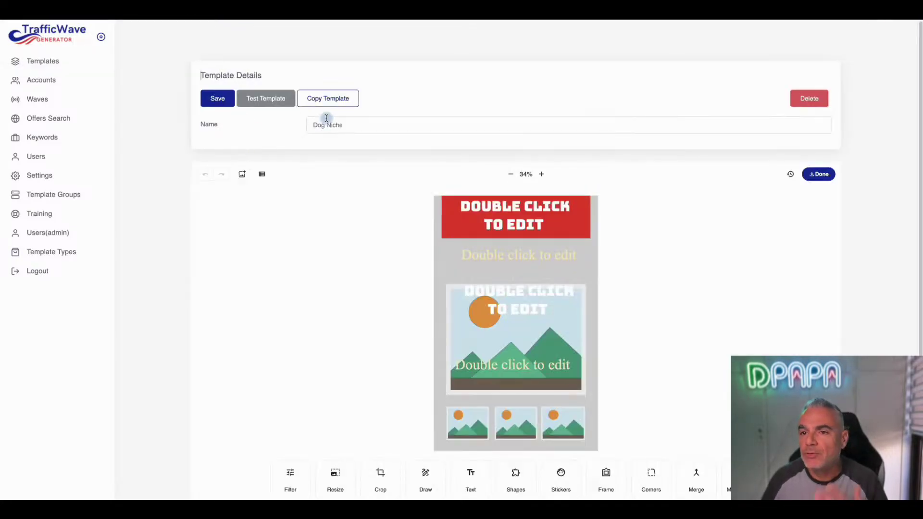
left_click(264, 103)
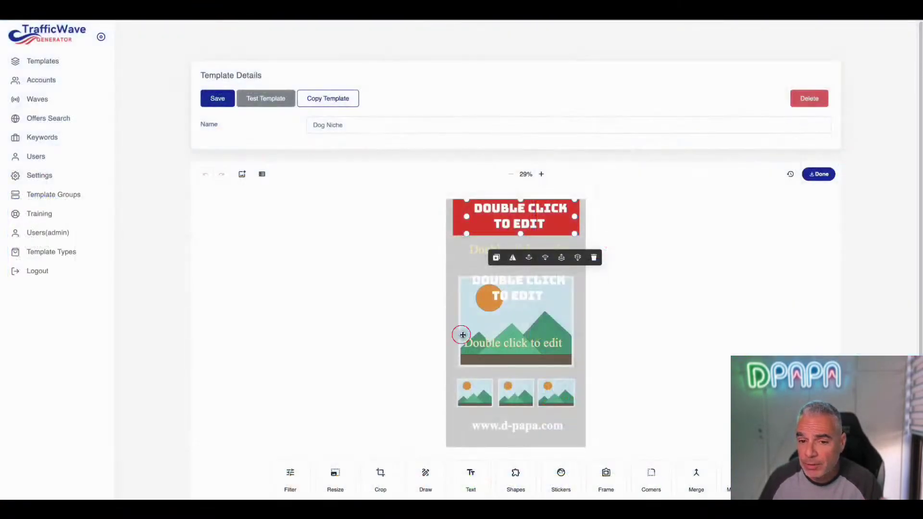
left_click(460, 329)
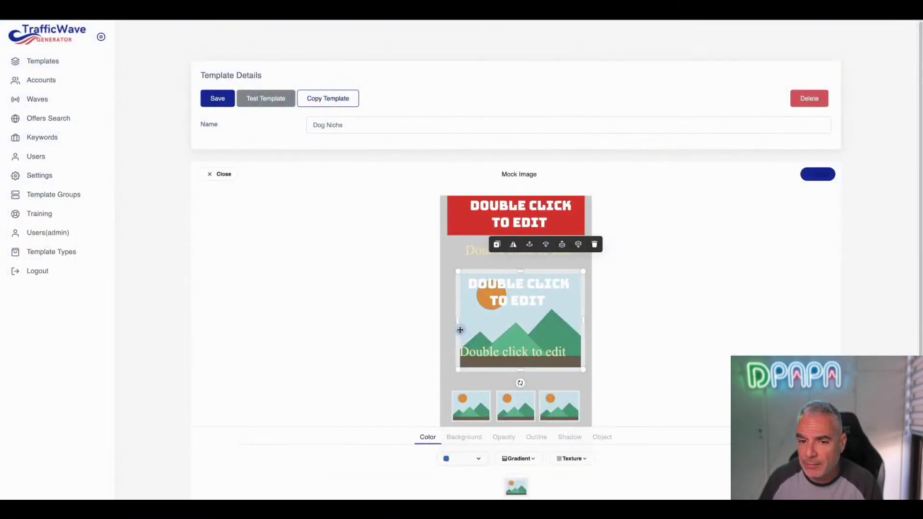
left_click(465, 253)
left_click(282, 103)
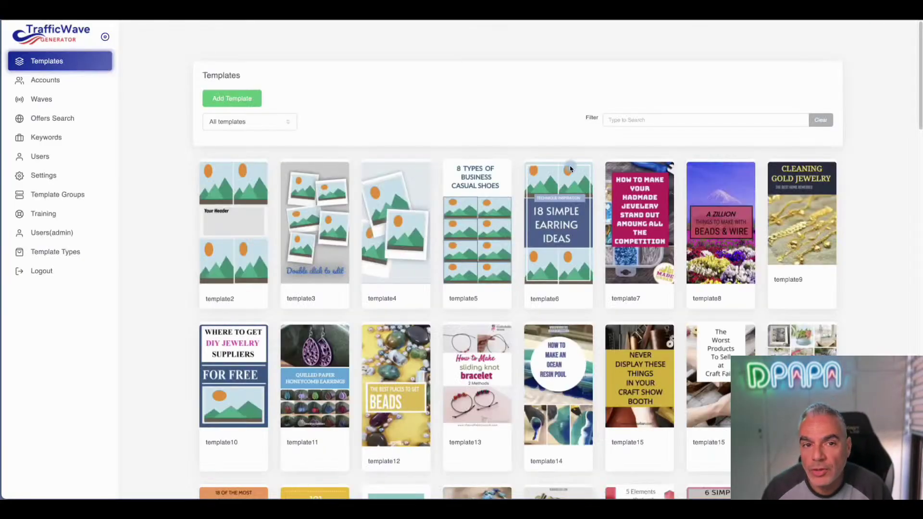
scroll(542, 173, "down", 3)
scroll(469, 184, "down", 4)
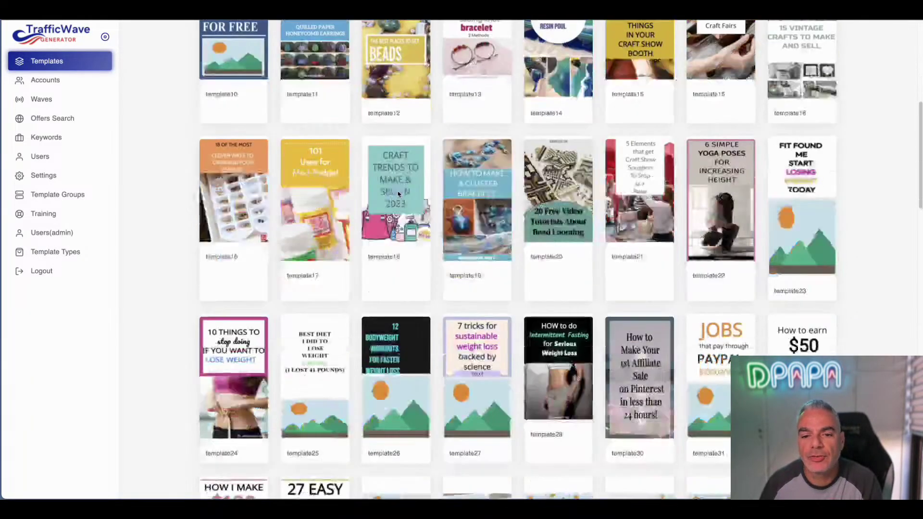
scroll(378, 193, "up", 3)
scroll(379, 195, "down", 1)
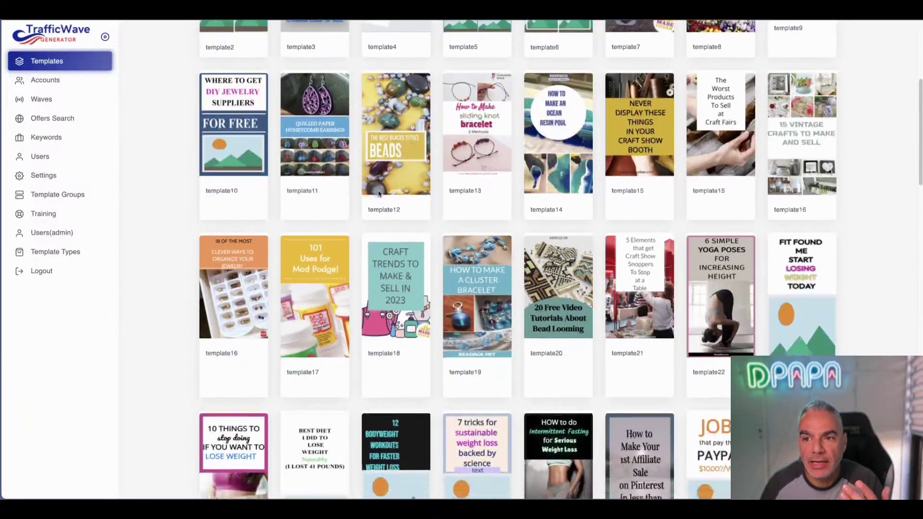
scroll(379, 195, "up", 2)
scroll(380, 194, "down", 2)
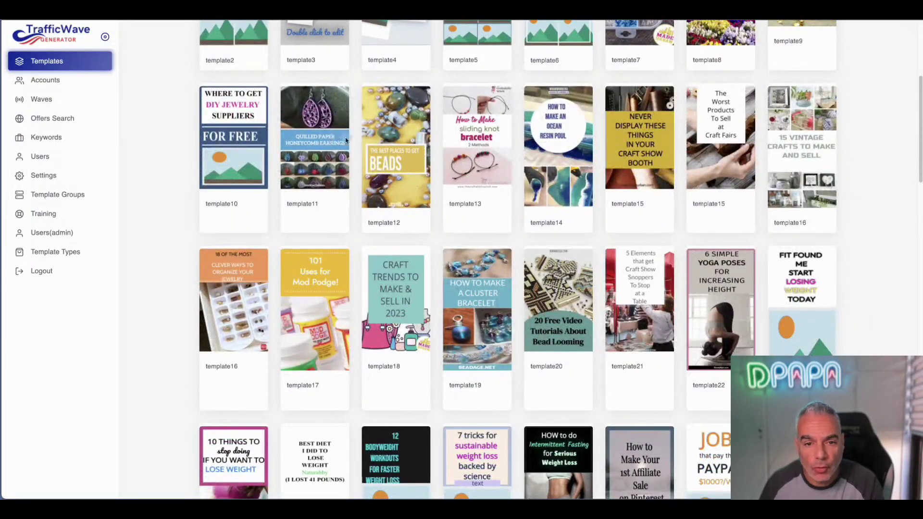
scroll(799, 155, "down", 2)
scroll(572, 128, "down", 1)
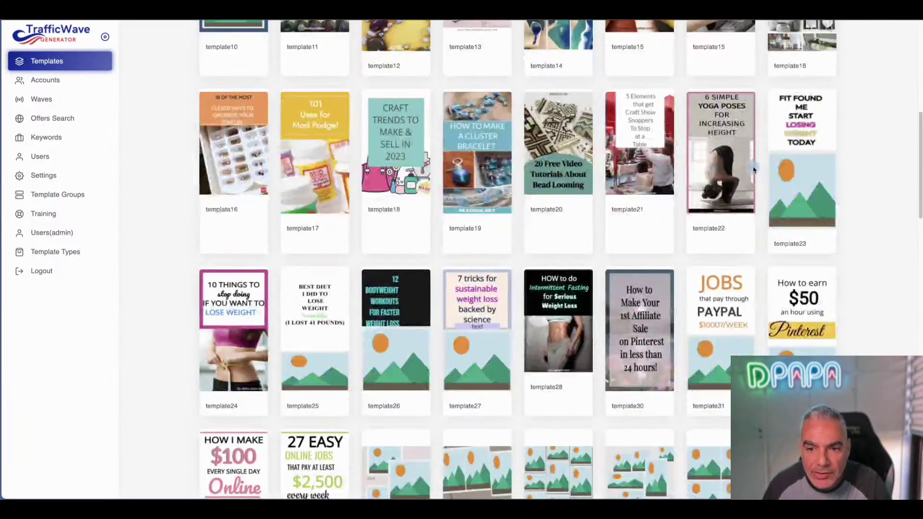
scroll(501, 143, "down", 2)
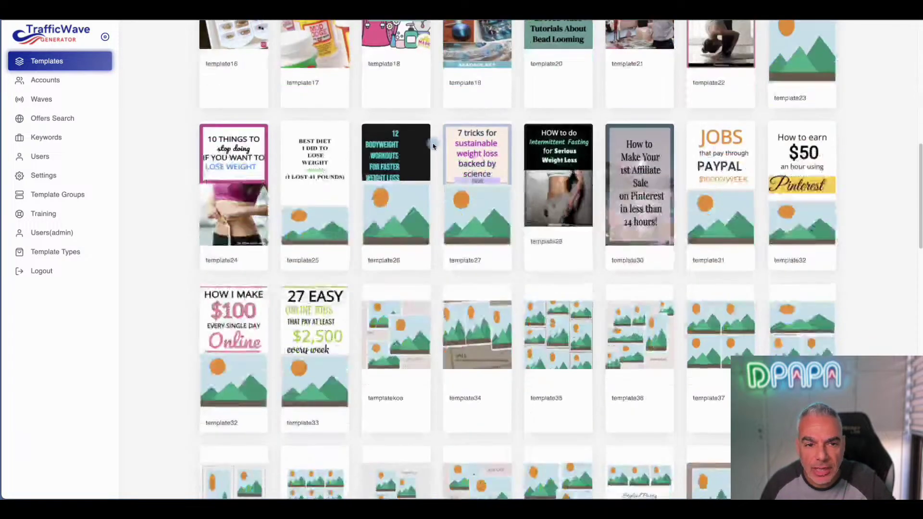
scroll(435, 146, "down", 3)
scroll(435, 147, "down", 4)
scroll(435, 147, "up", 3)
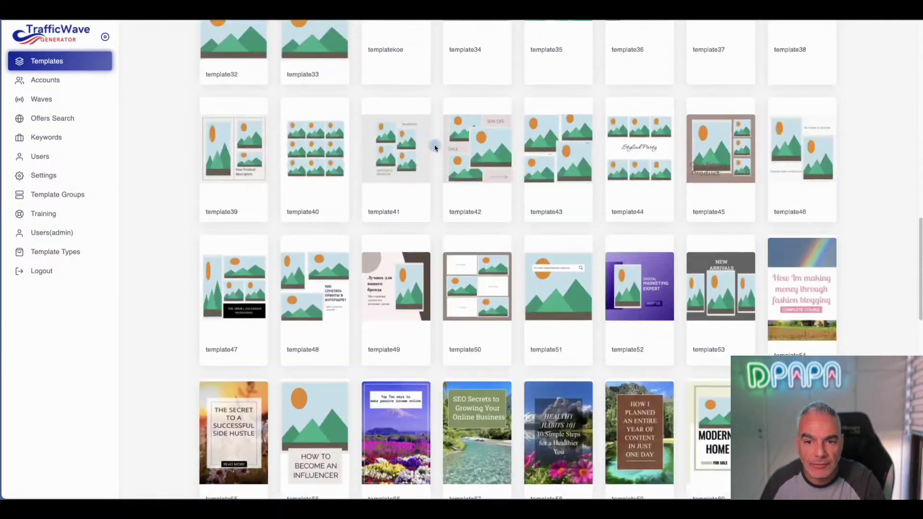
scroll(434, 146, "up", 5)
scroll(435, 147, "up", 5)
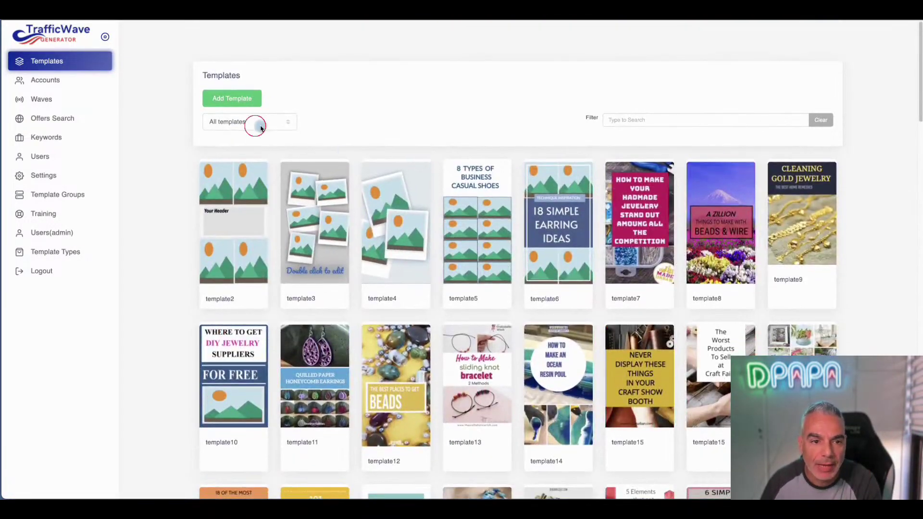
left_click(256, 123)
left_click(344, 123)
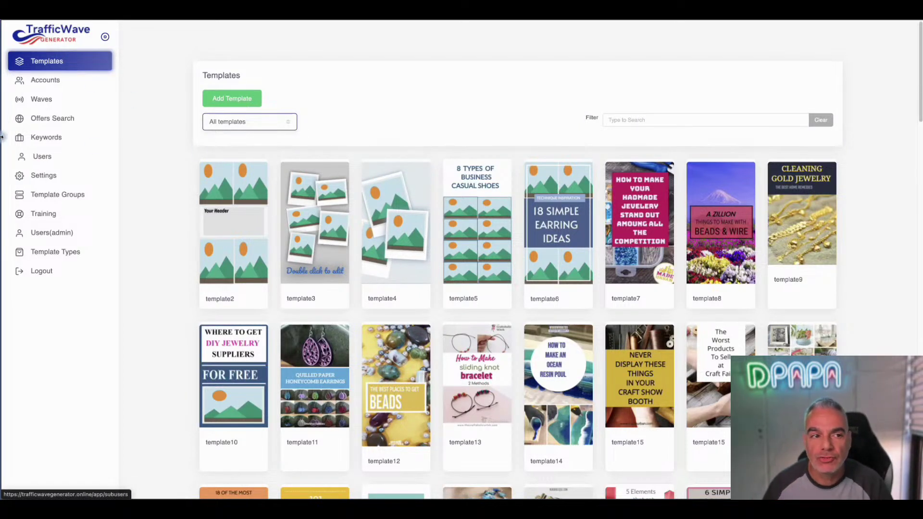
Show the Waves page with its ten finished wave campaigns.
left_click(41, 99)
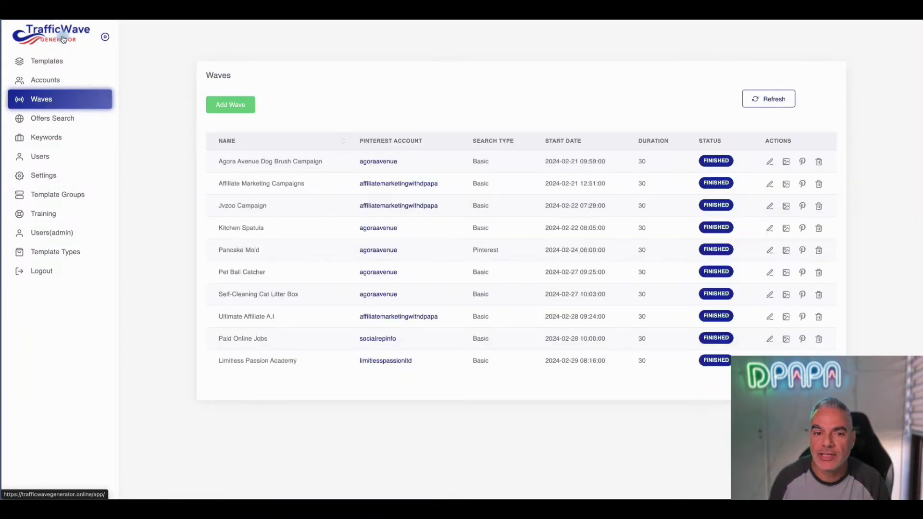